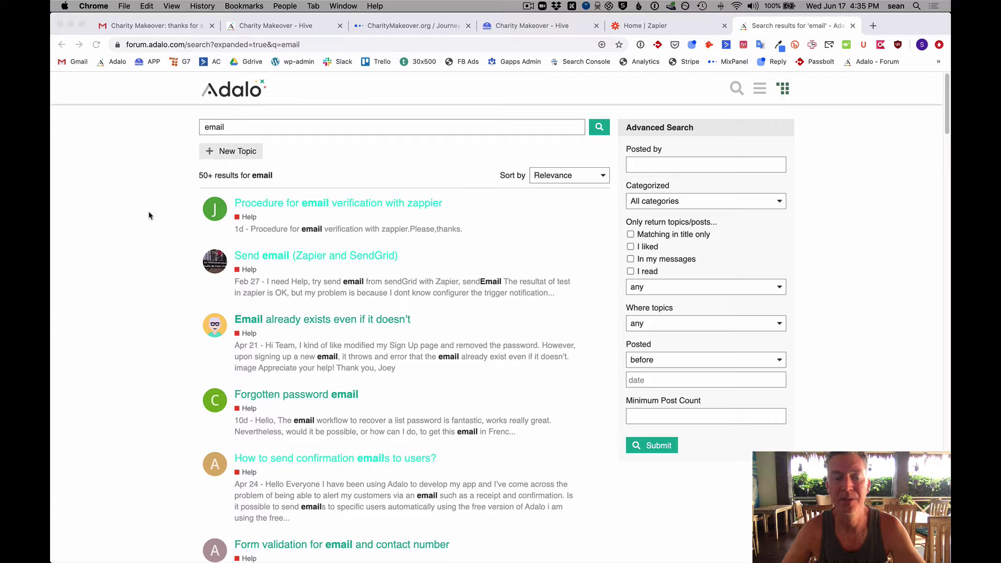
# - Review the Zapier dashboard and the Charity Makeover sign-up email in Gmail, and switch to the Adalo app editor
pyautogui.click(634, 27)
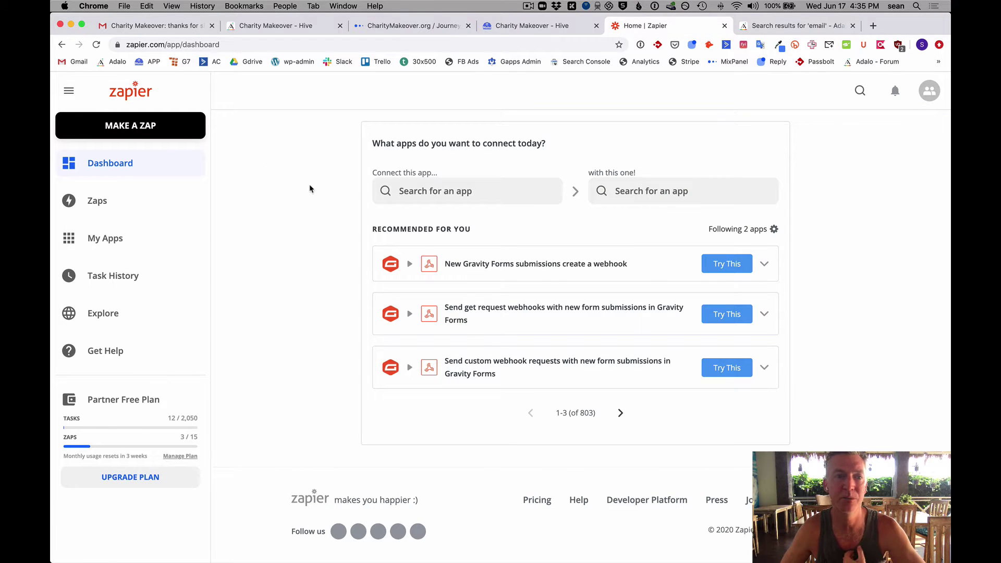
pyautogui.press('super+1')
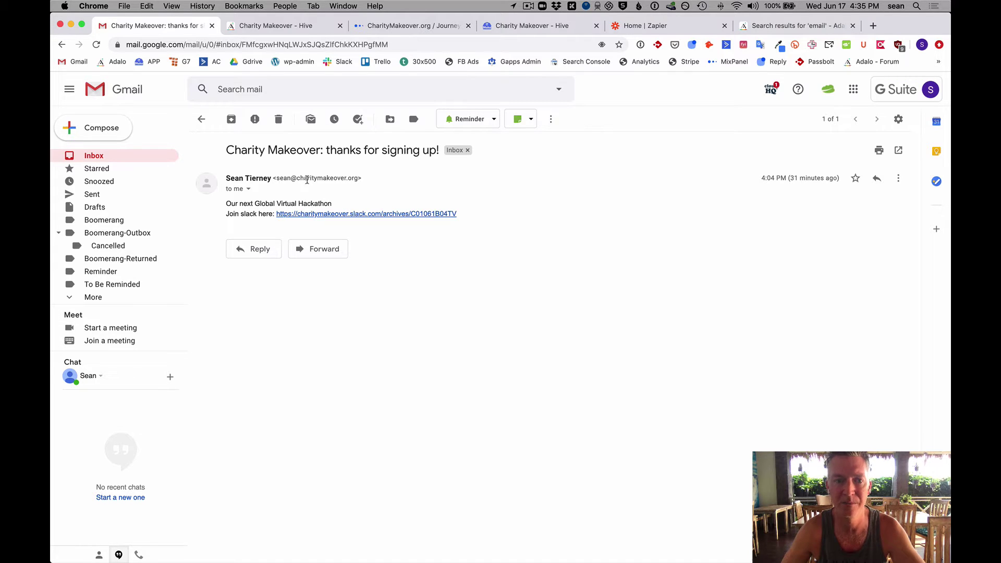
pyautogui.click(282, 29)
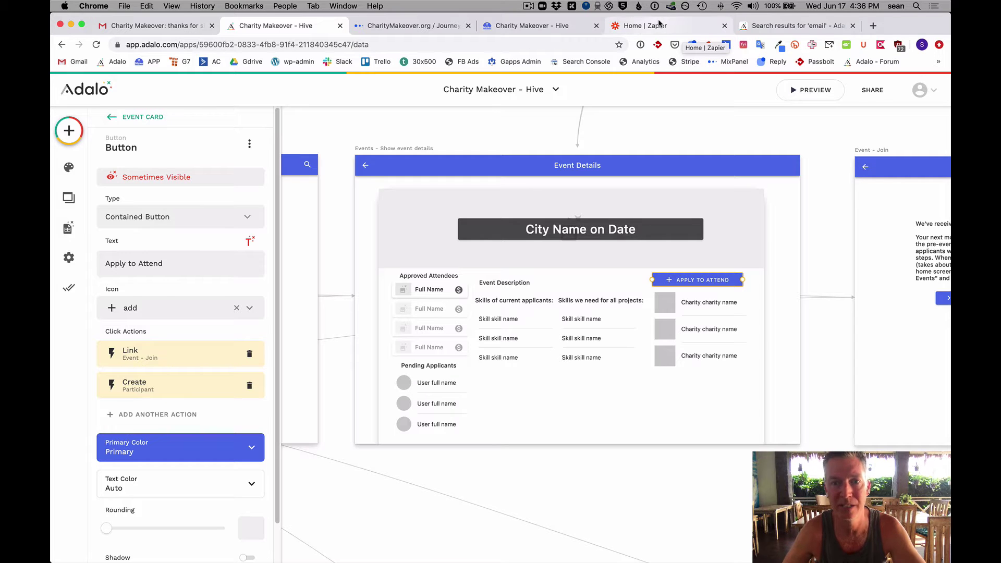
pyautogui.click(136, 414)
pyautogui.moveTo(177, 357)
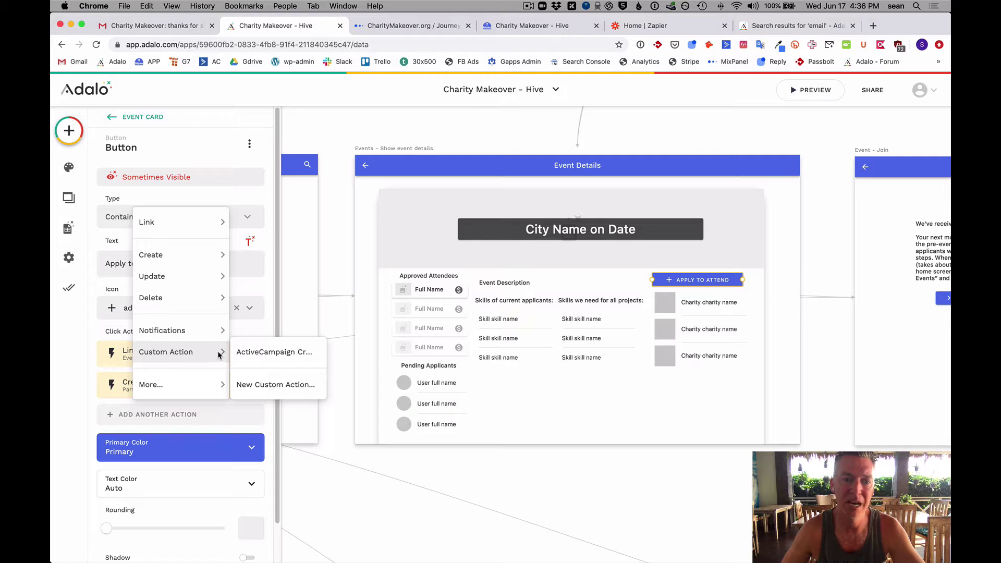
pyautogui.click(254, 384)
pyautogui.click(273, 299)
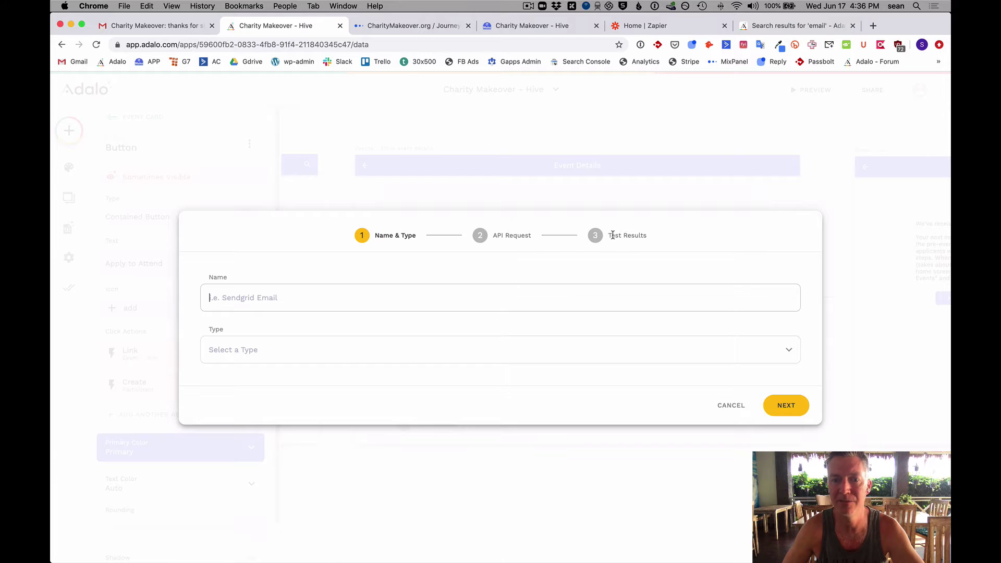
pyautogui.click(730, 406)
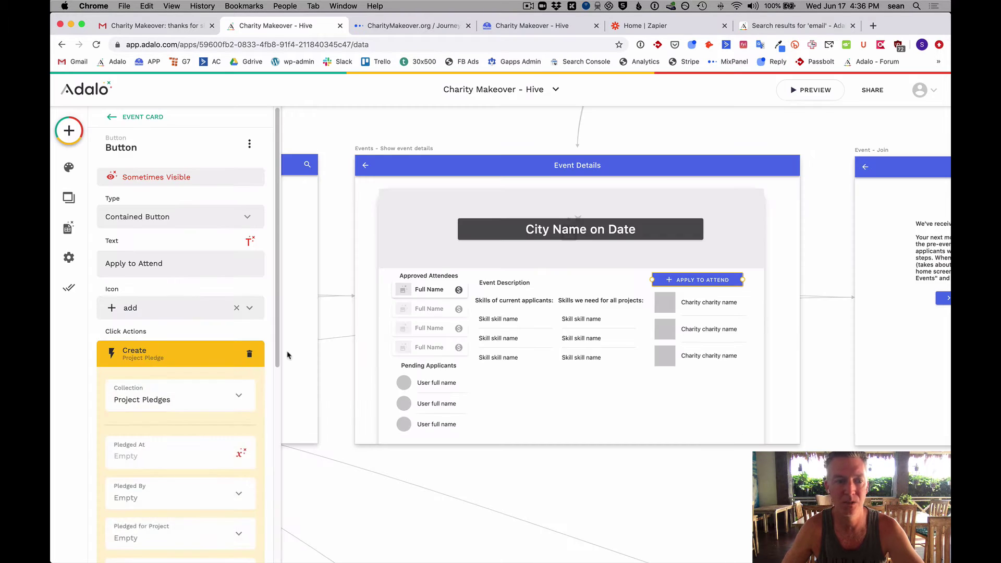
pyautogui.click(250, 355)
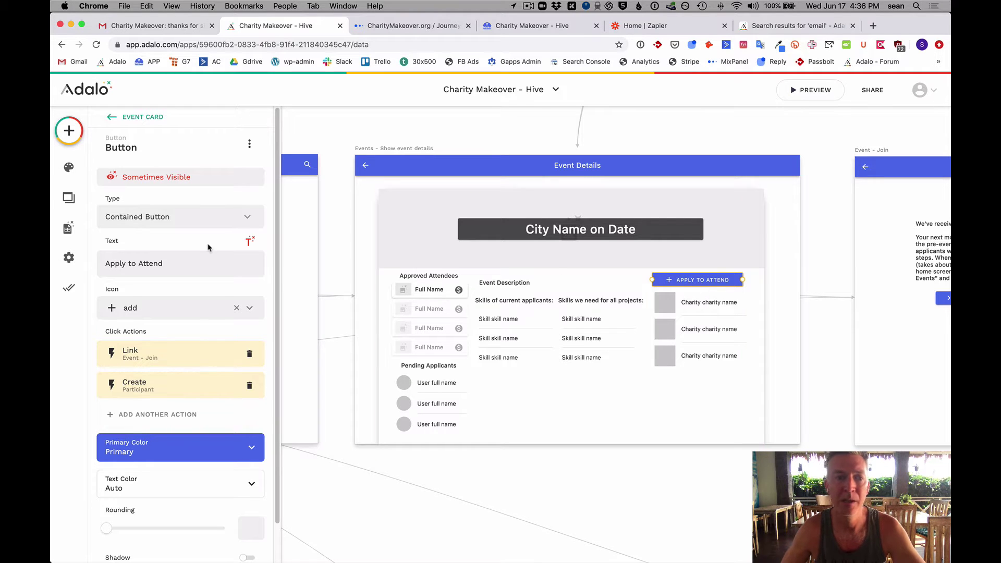
# - Show the app's database collections and examine the Participants collection
pyautogui.click(70, 230)
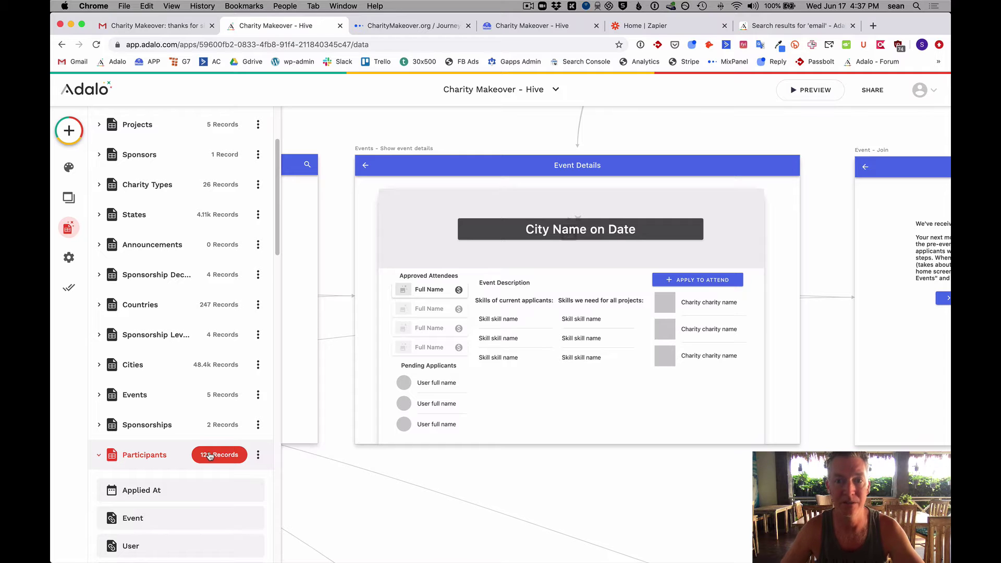
# - Switch to Zapier and create a new zap with Adalo as the trigger app and New Record as the trigger event
pyautogui.click(656, 28)
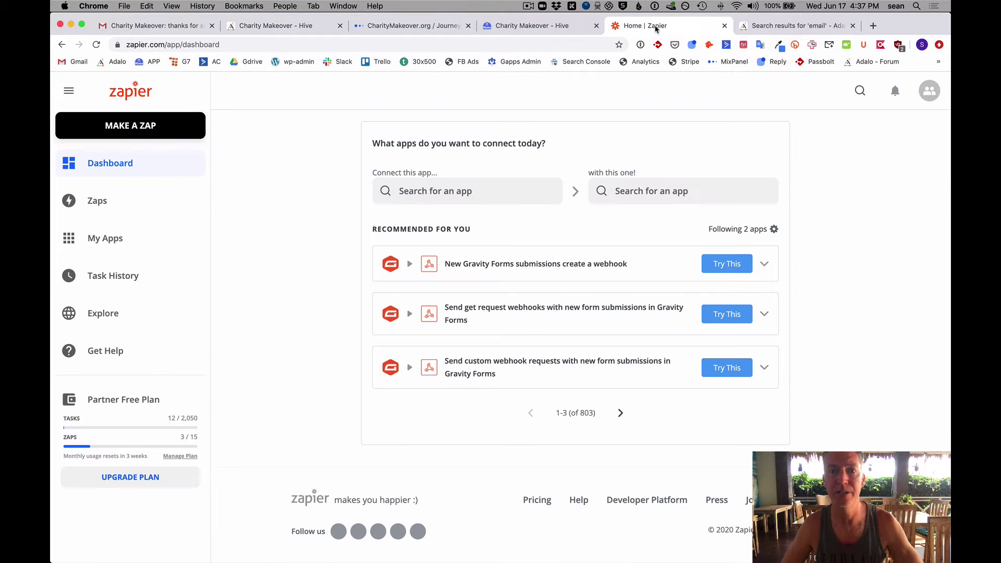
pyautogui.click(130, 126)
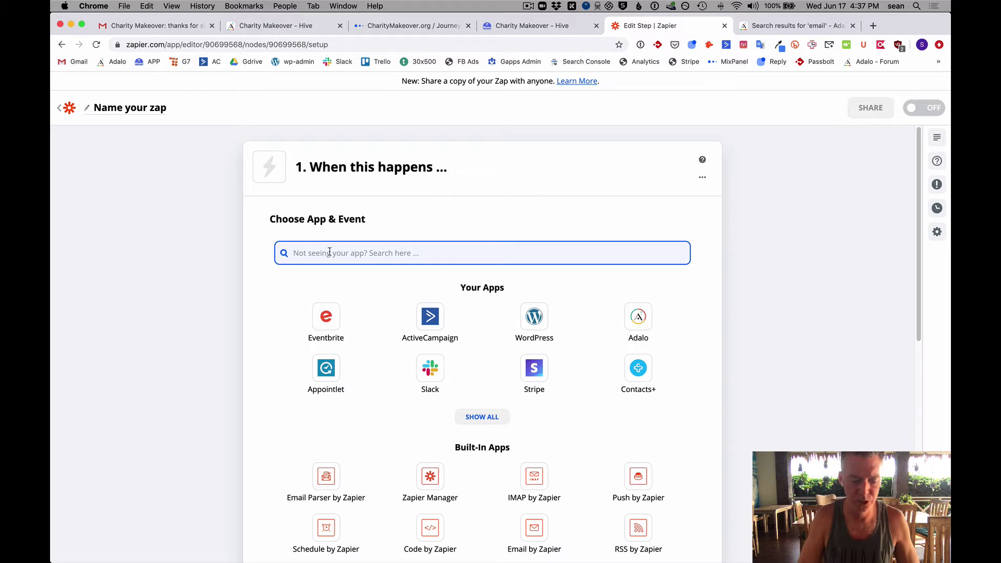
pyautogui.write('adalo')
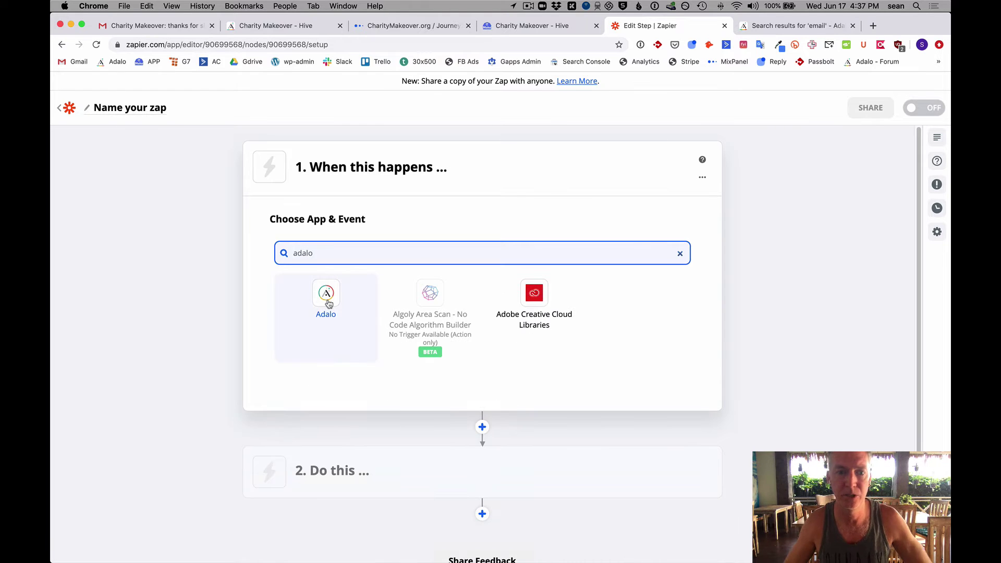
pyautogui.click(328, 301)
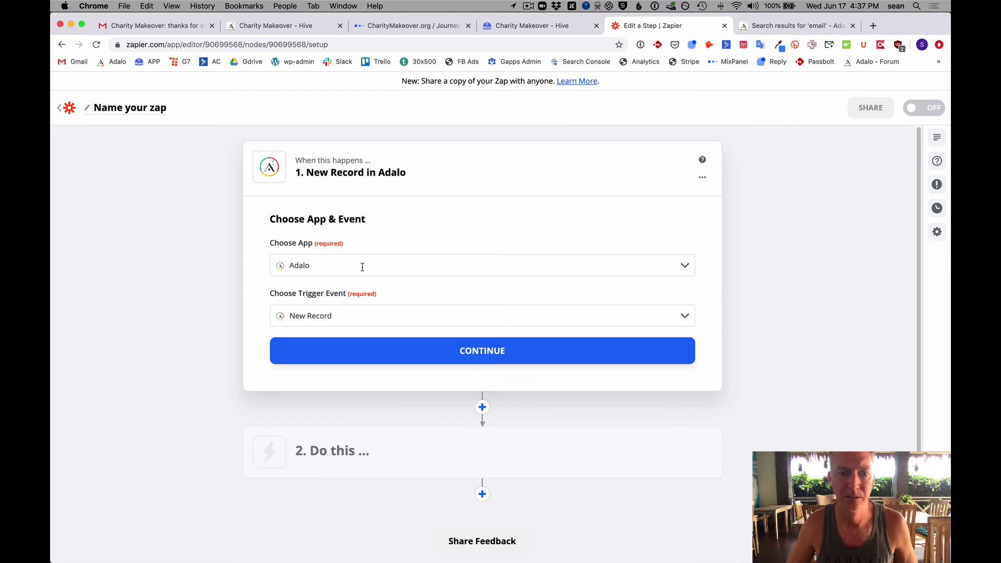
pyautogui.click(340, 317)
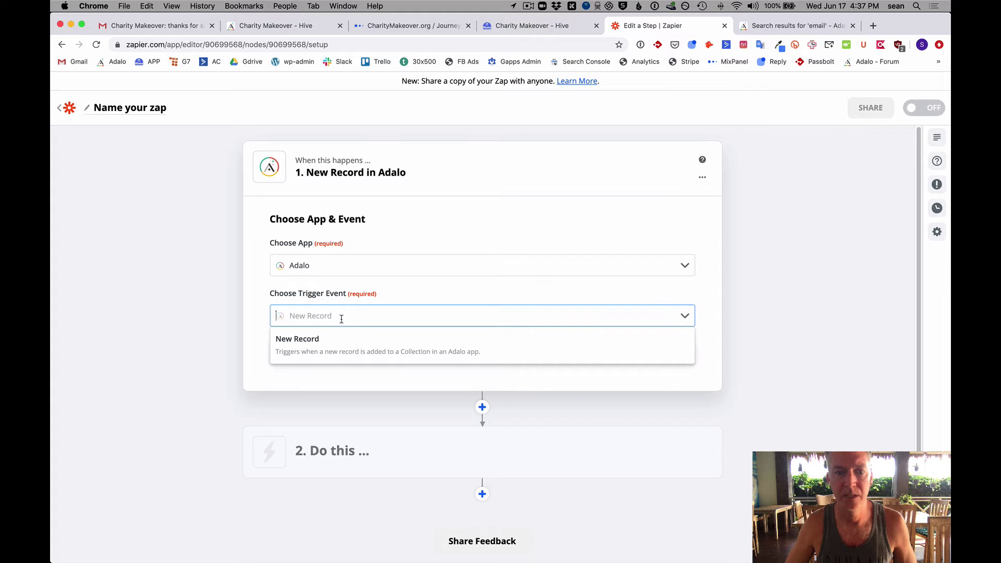
pyautogui.click(308, 349)
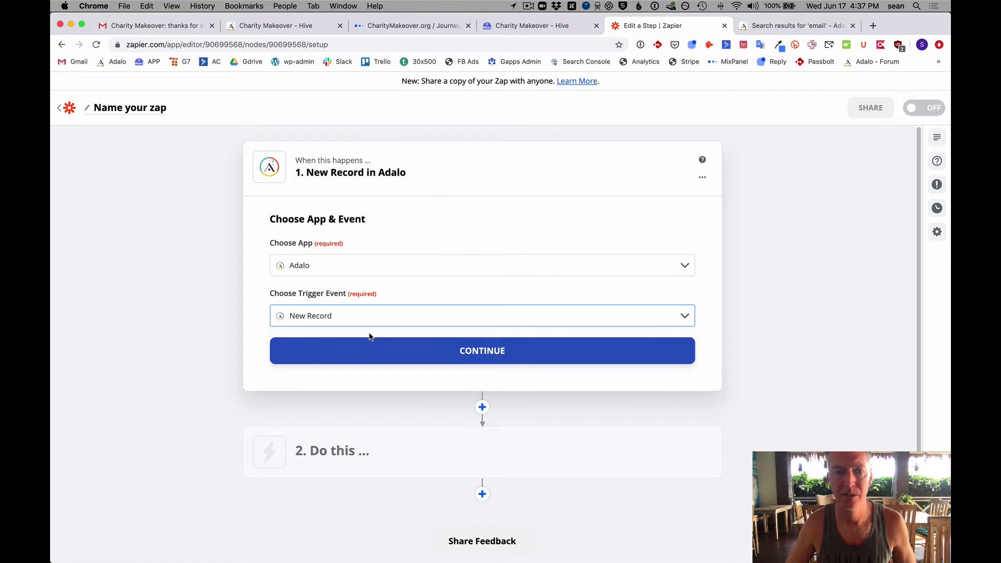
pyautogui.click(430, 347)
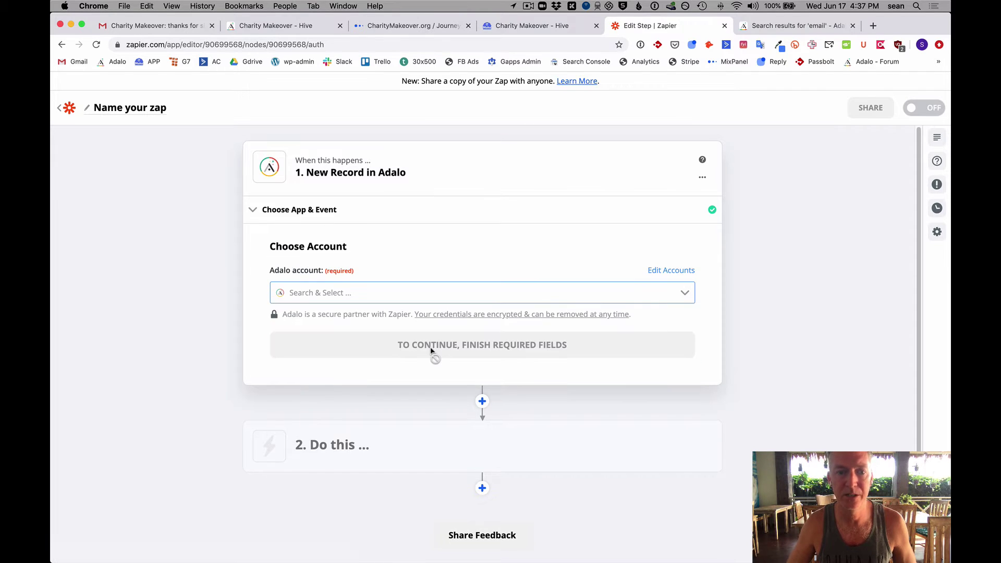
# - Connect the trigger to the existing account named Adalo, continuing to the record customization
pyautogui.click(300, 292)
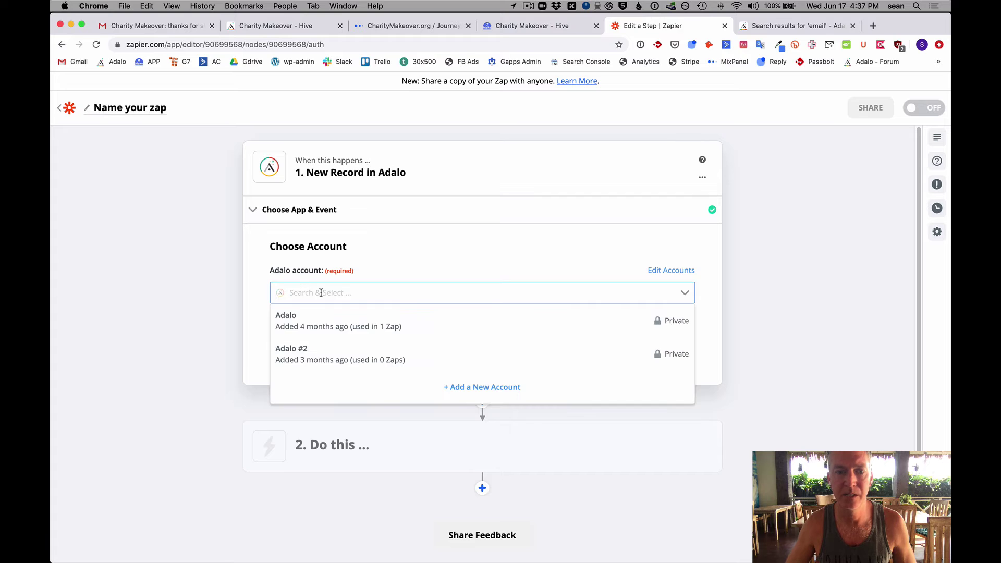
pyautogui.click(310, 326)
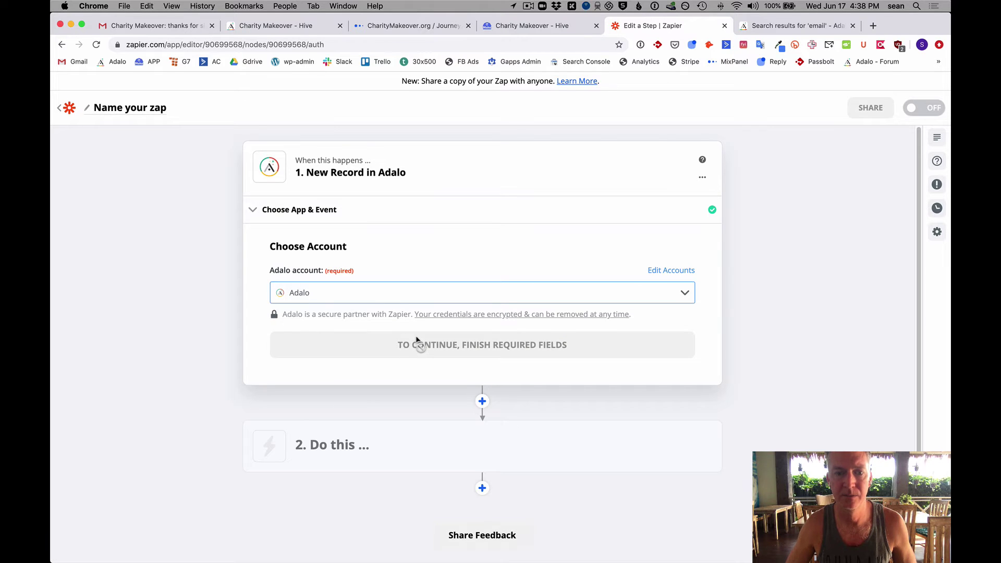
pyautogui.click(430, 346)
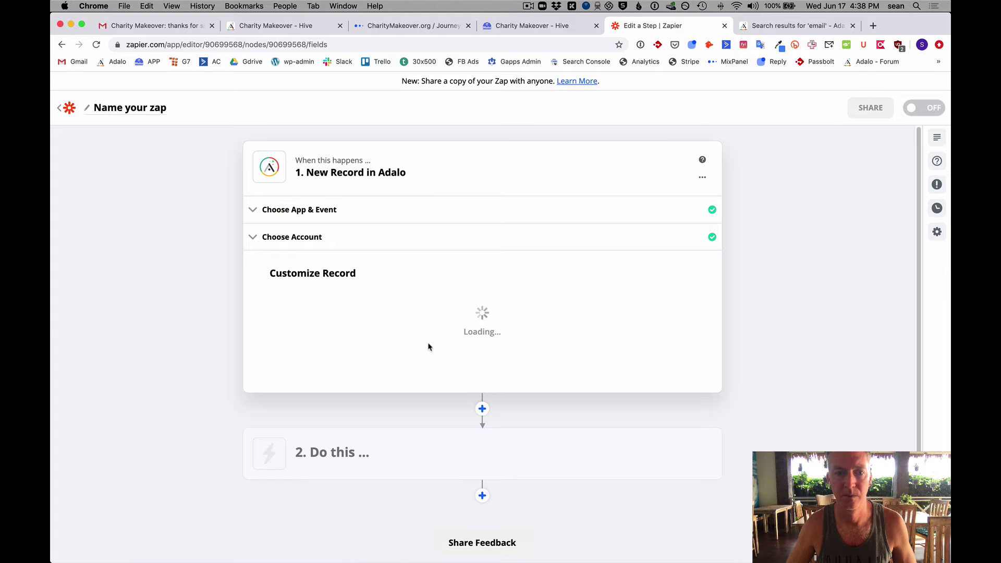
# - Point the trigger at the Participants table of the Charity Makeover - Hive app and test the trigger
pyautogui.click(332, 314)
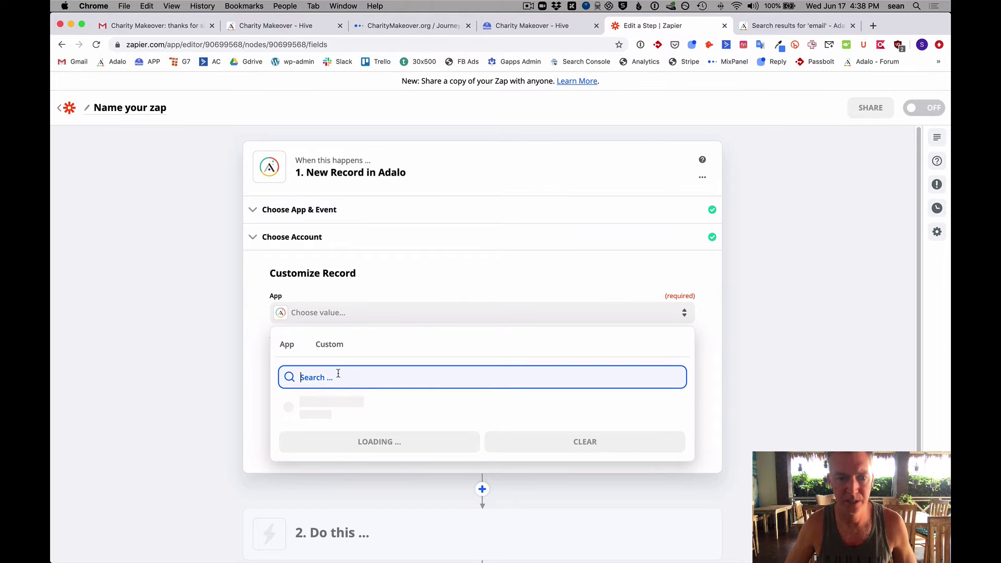
pyautogui.write('hive')
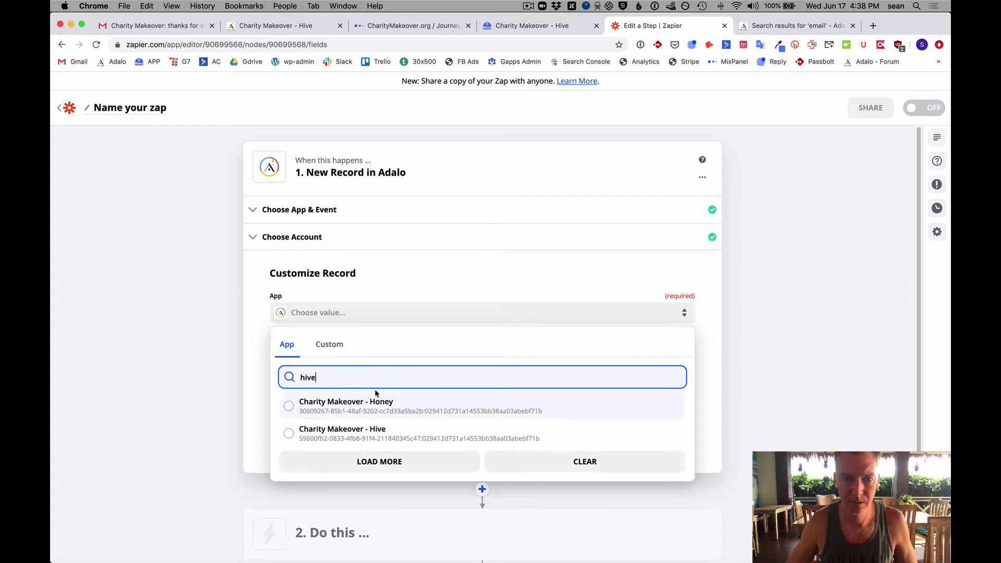
pyautogui.click(373, 432)
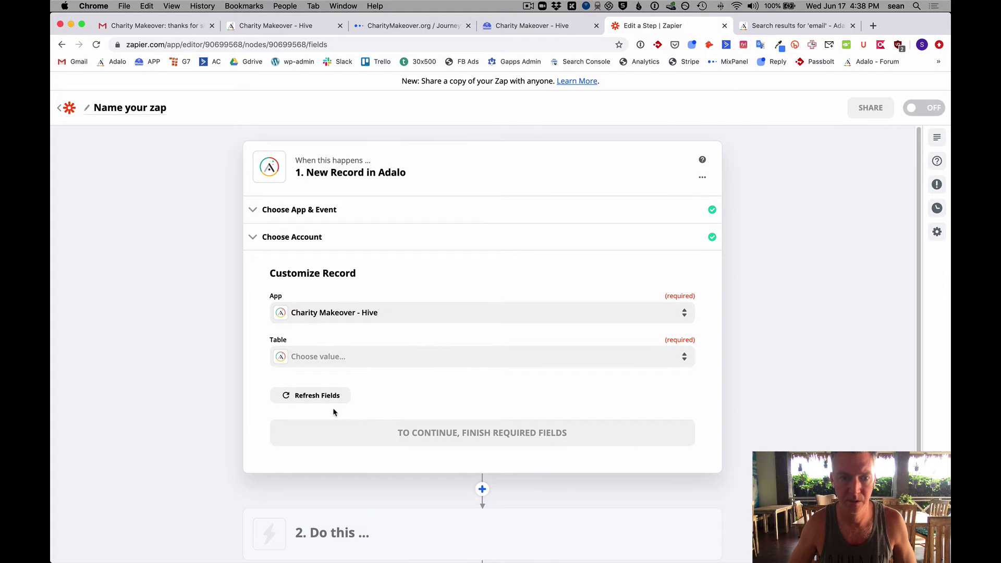
pyautogui.click(340, 359)
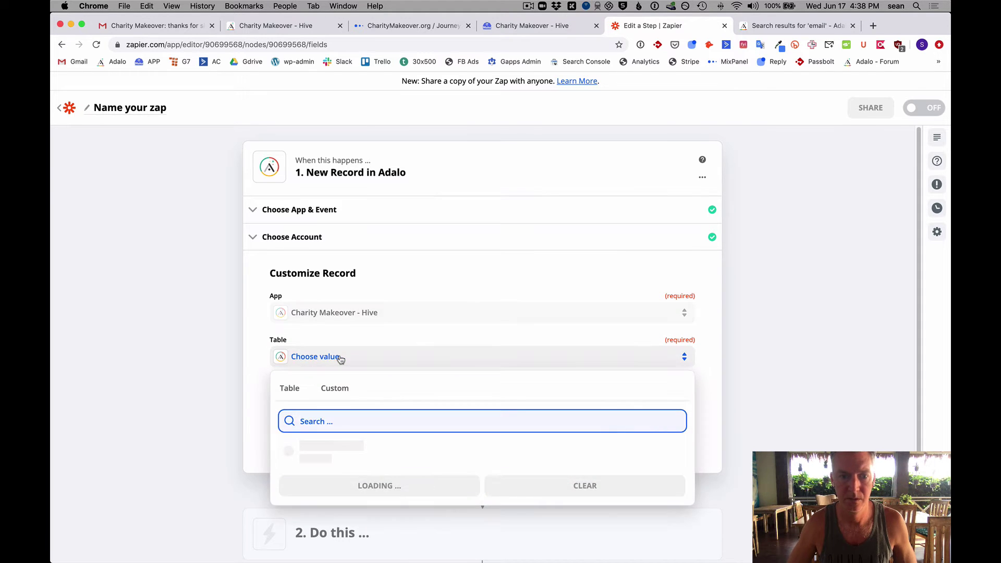
pyautogui.write('par')
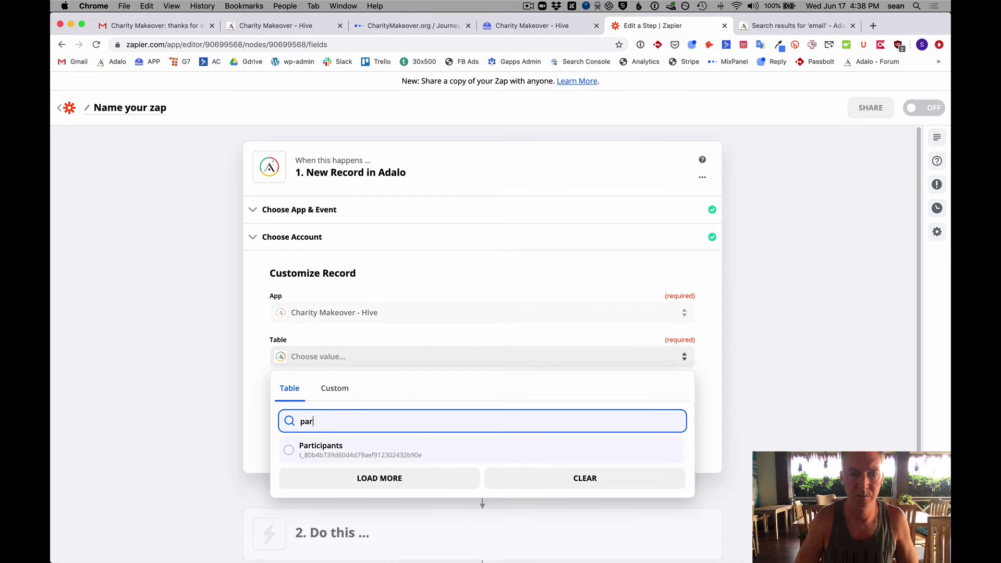
pyautogui.write('ti')
pyautogui.click(338, 451)
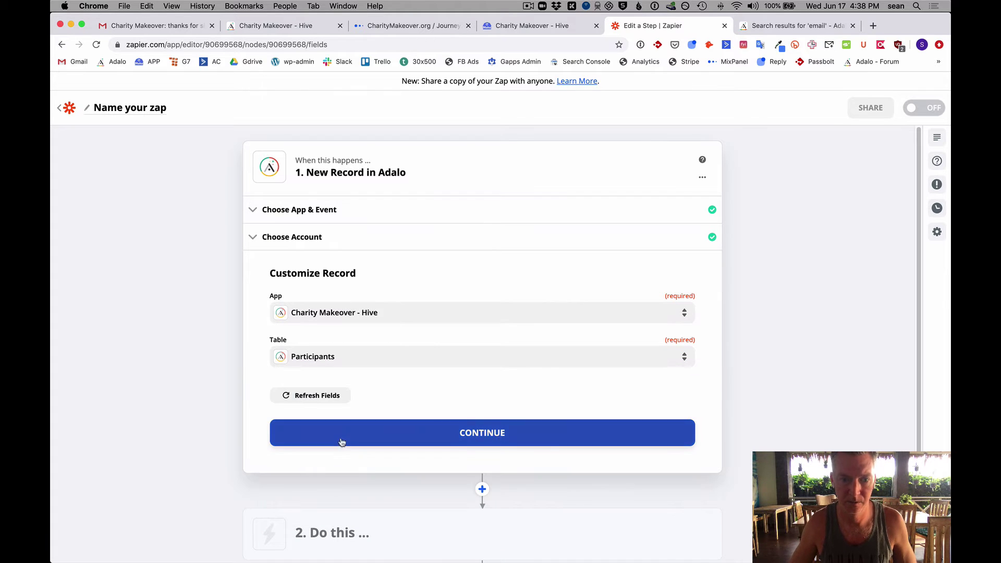
pyautogui.click(418, 436)
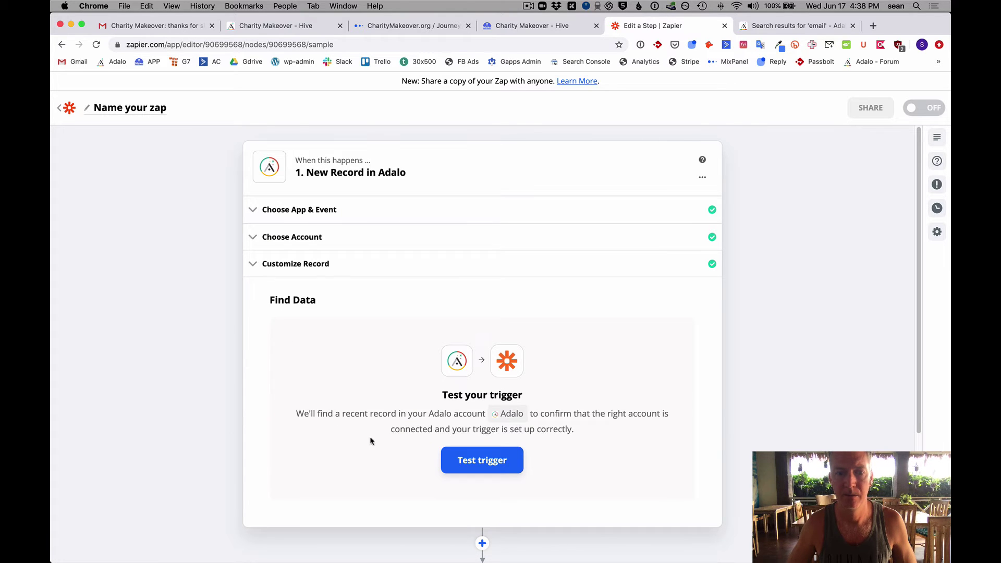
pyautogui.click(477, 462)
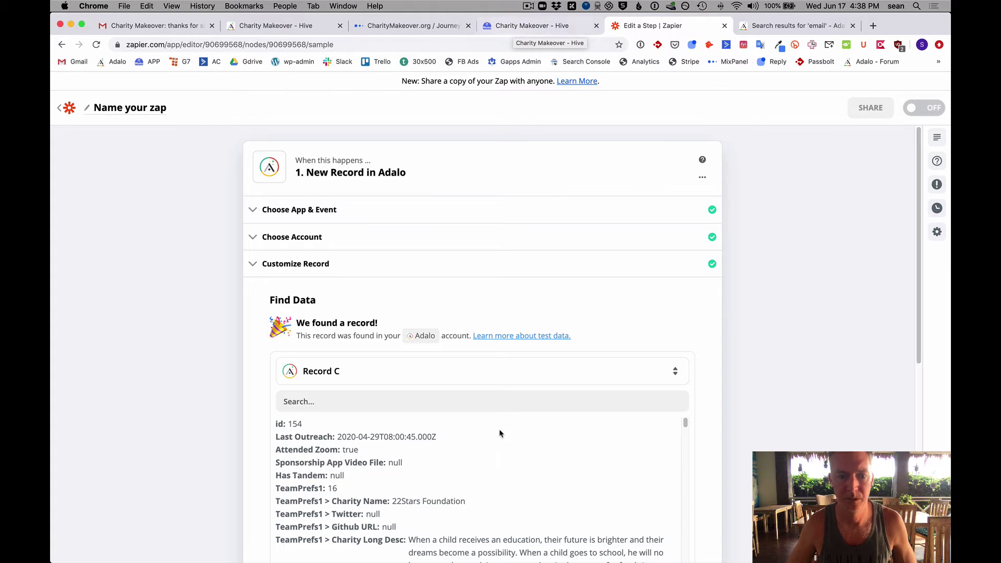
# - Examine the fields of the sample participant record, searching the page for the tester's own first name
pyautogui.scroll(-2, 556, 468)
pyautogui.scroll(2, 557, 473)
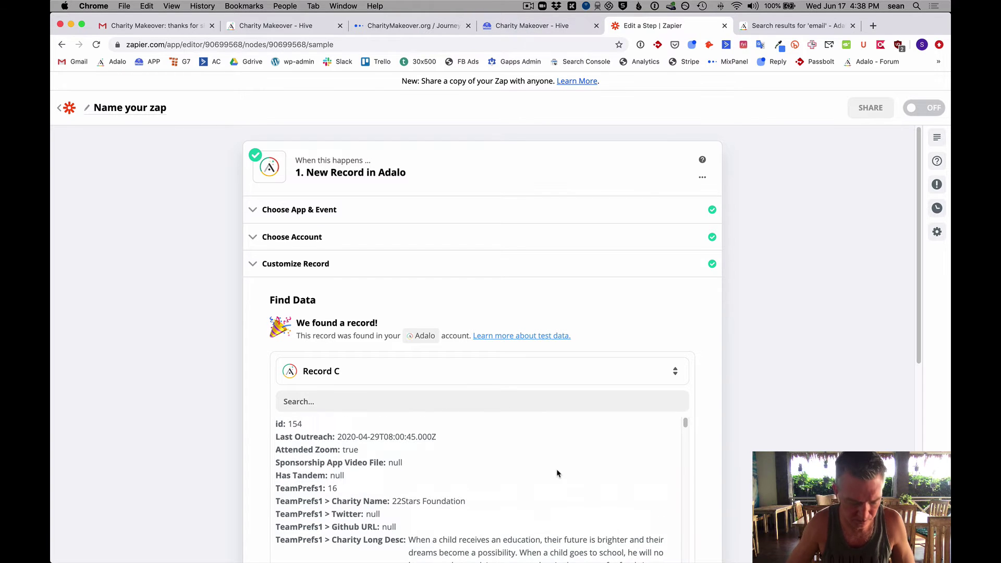
pyautogui.press('super+f')
pyautogui.write('sean')
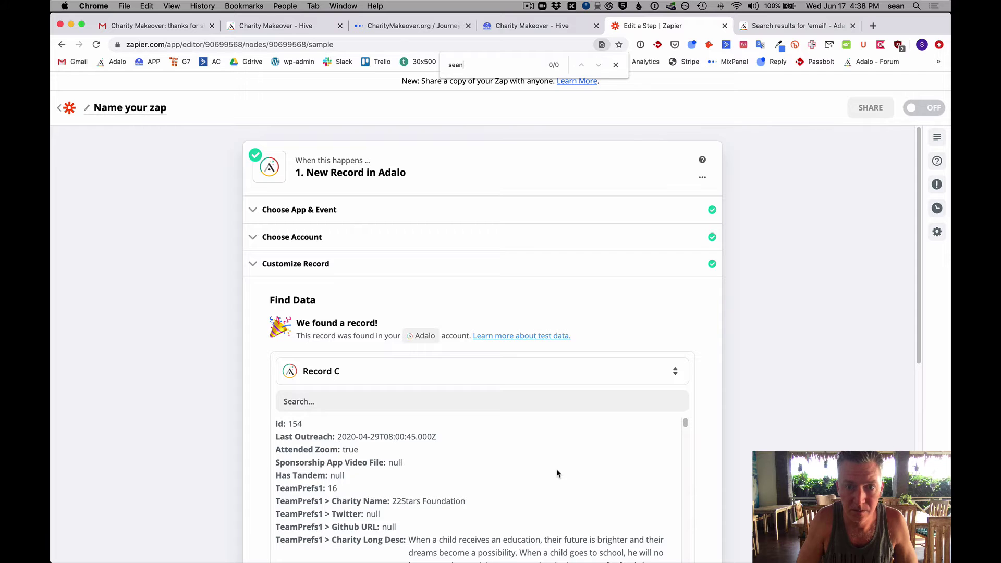
pyautogui.scroll(-10, 556, 468)
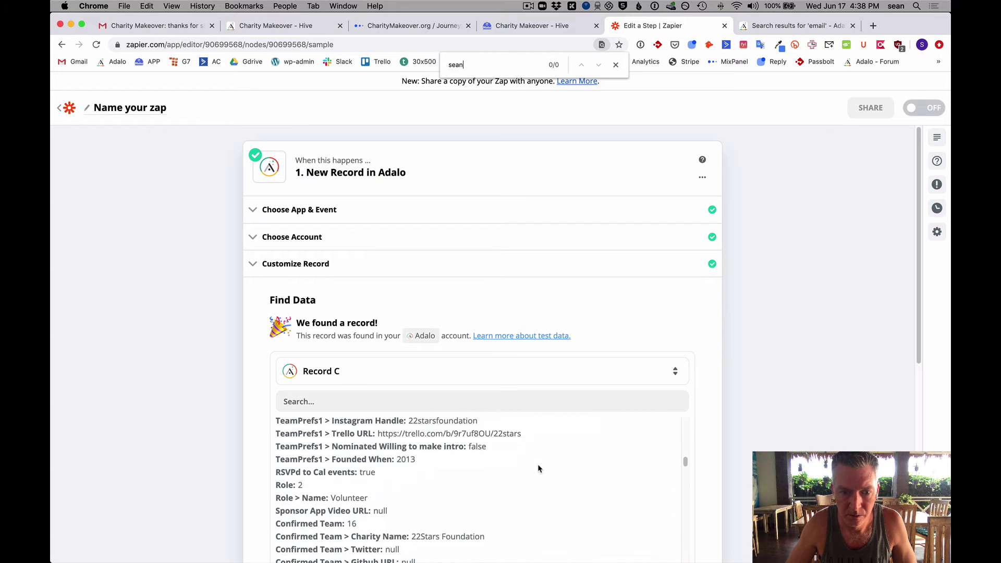
pyautogui.scroll(-10, 539, 468)
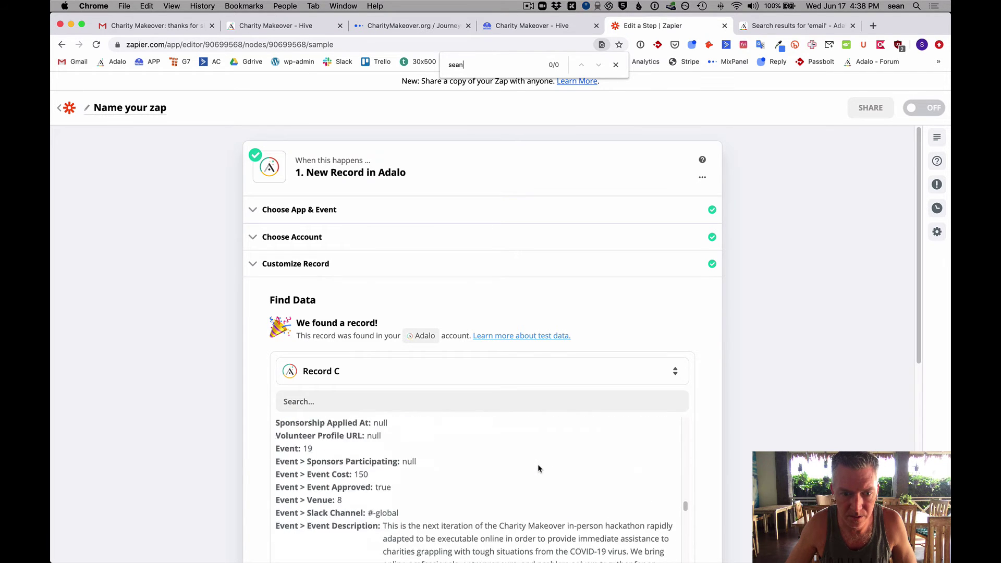
pyautogui.scroll(-10, 539, 469)
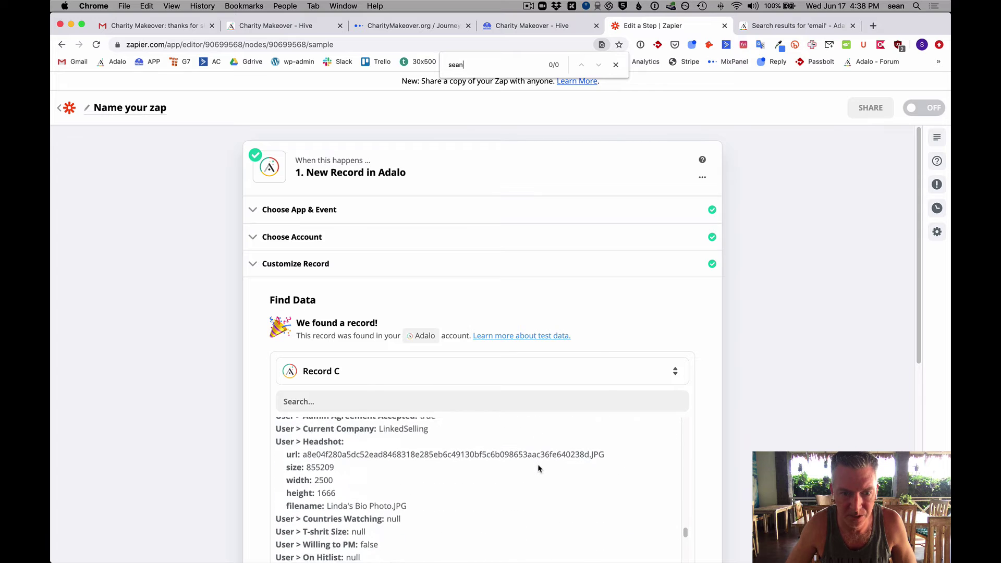
pyautogui.scroll(3, 538, 468)
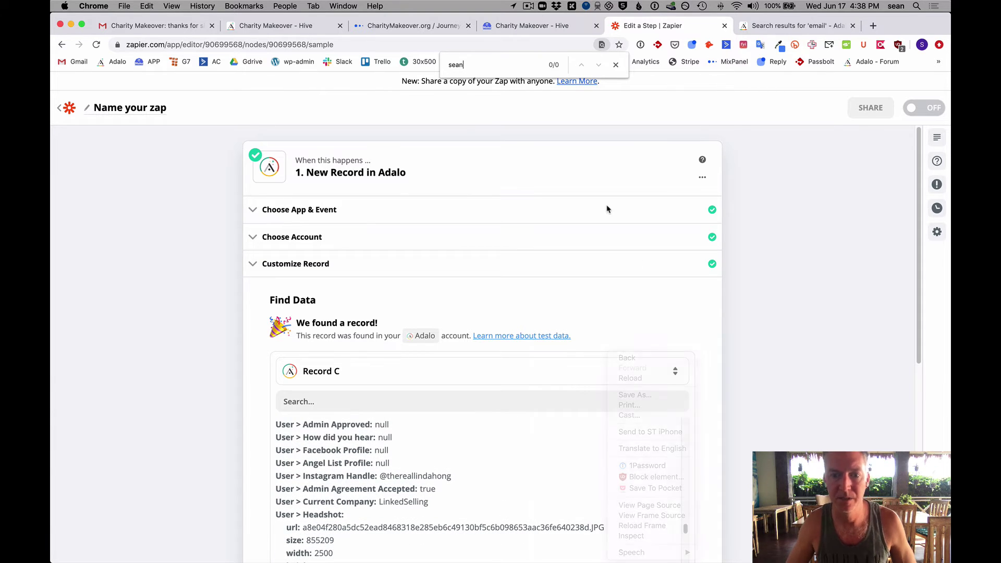
pyautogui.scroll(15, 595, 463)
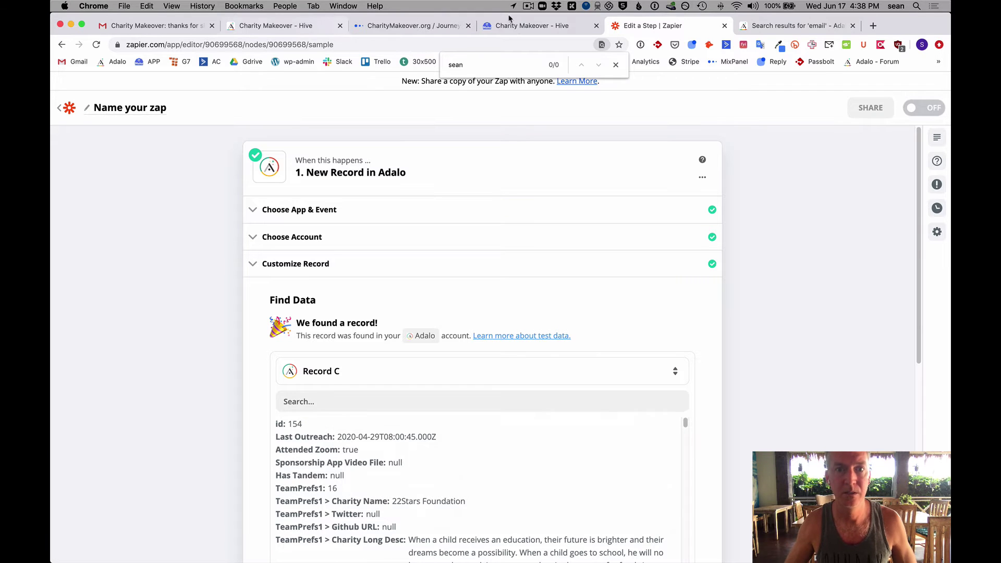
# - Switch to the Charity Makeover - Hive app and apply to the Global Virtual 7/25/2020 event as a test participant
pyautogui.click(532, 25)
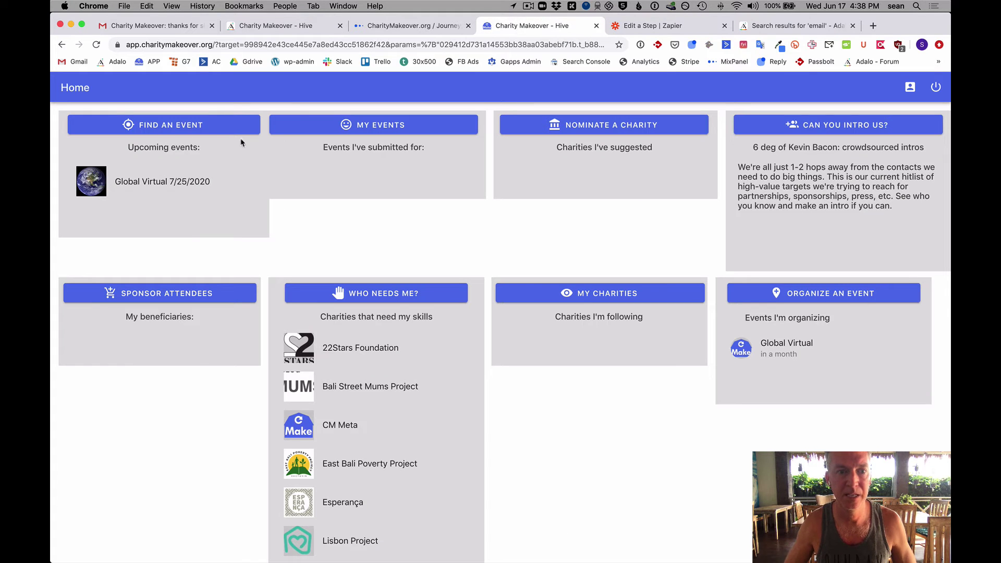
pyautogui.click(159, 182)
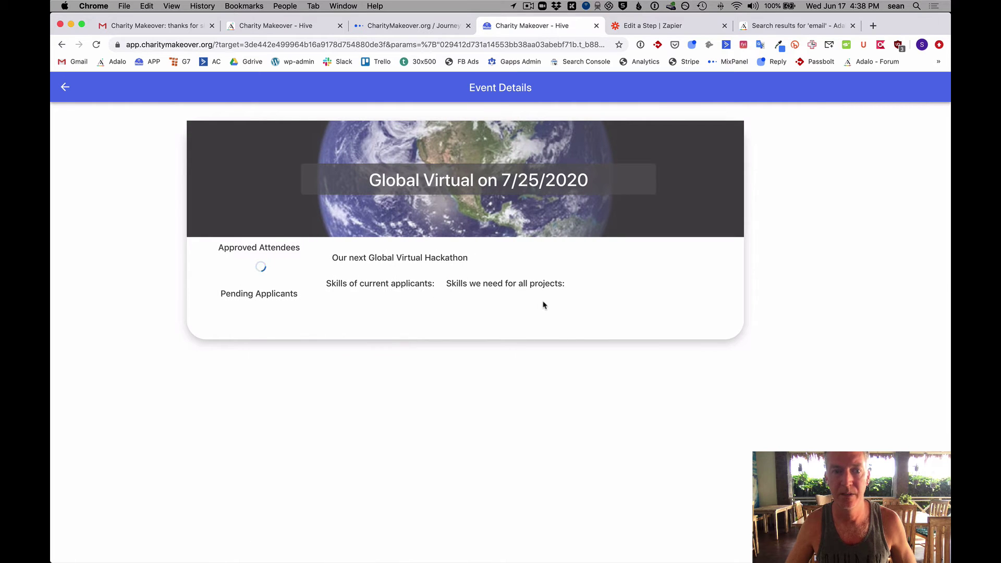
pyautogui.click(650, 255)
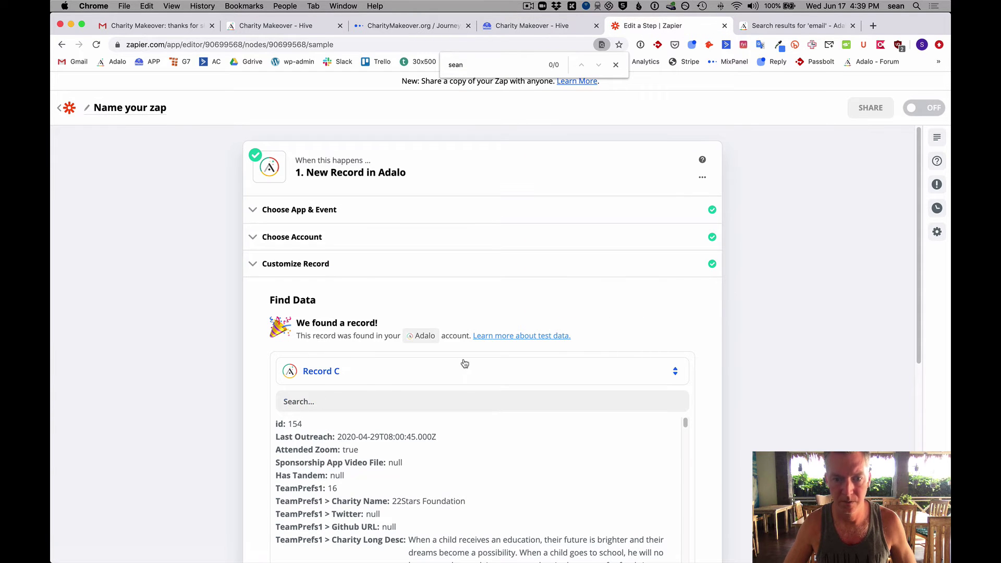
# - Return to the Zapier trigger test, load more sample records and select Record D
pyautogui.click(643, 377)
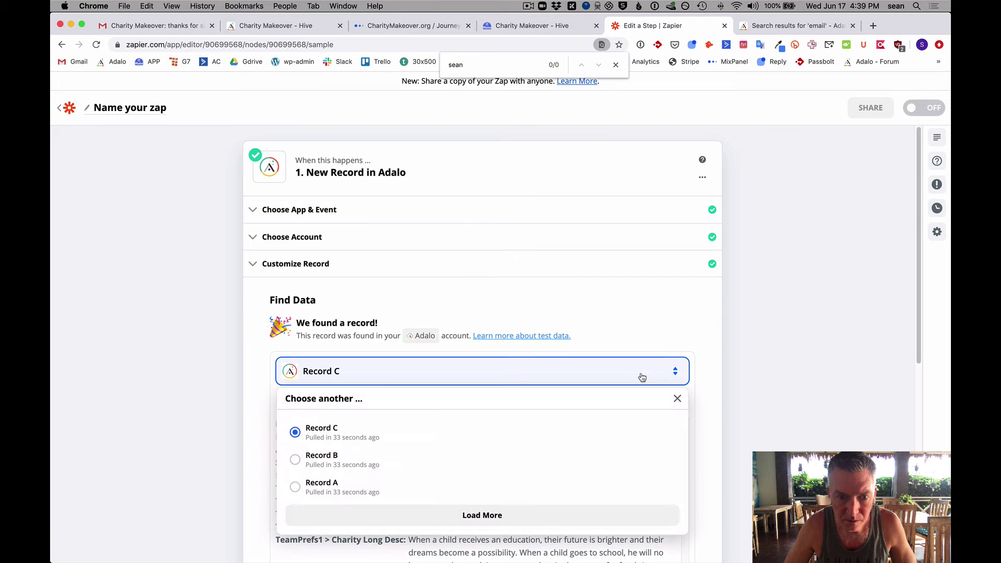
pyautogui.click(459, 515)
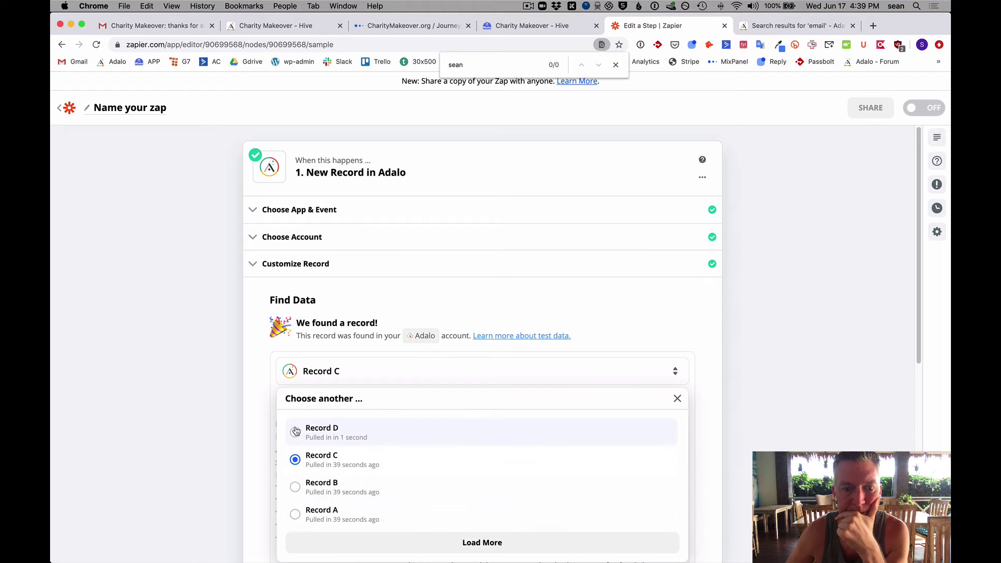
pyautogui.click(295, 430)
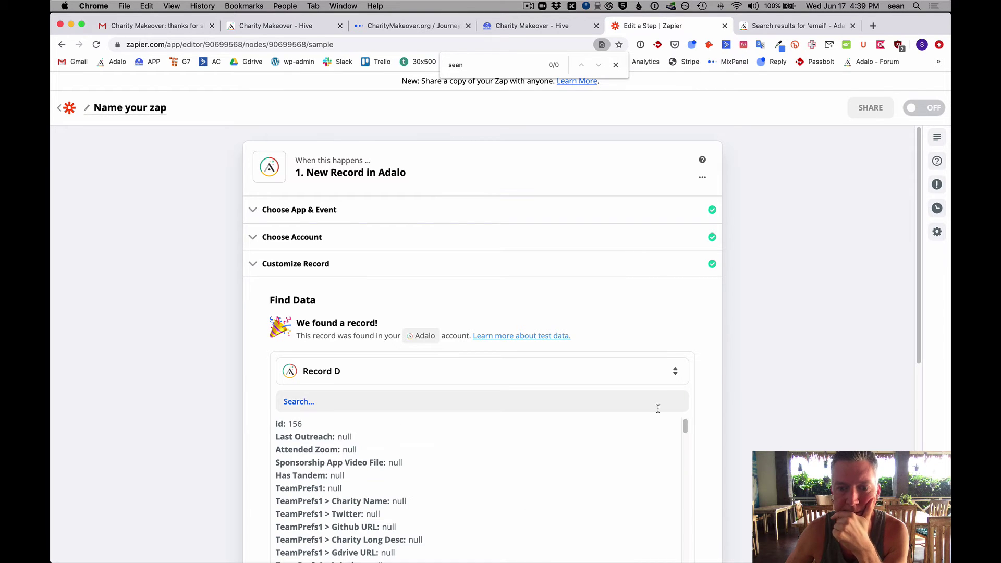
# - Examine Record D's participant and linked User fields to check that they match the test application
pyautogui.scroll(-5, 658, 409)
pyautogui.scroll(-10, 592, 336)
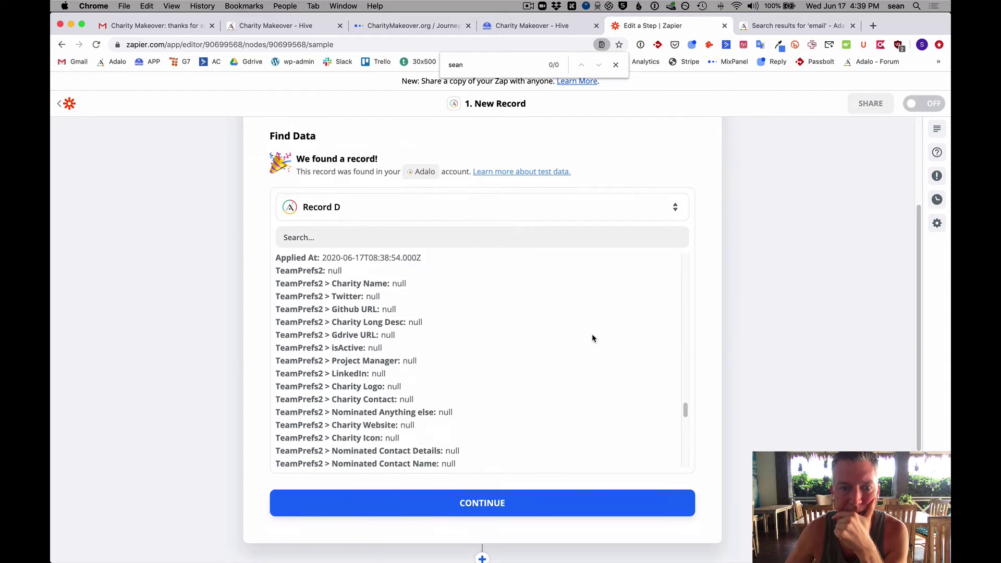
pyautogui.scroll(-15, 592, 338)
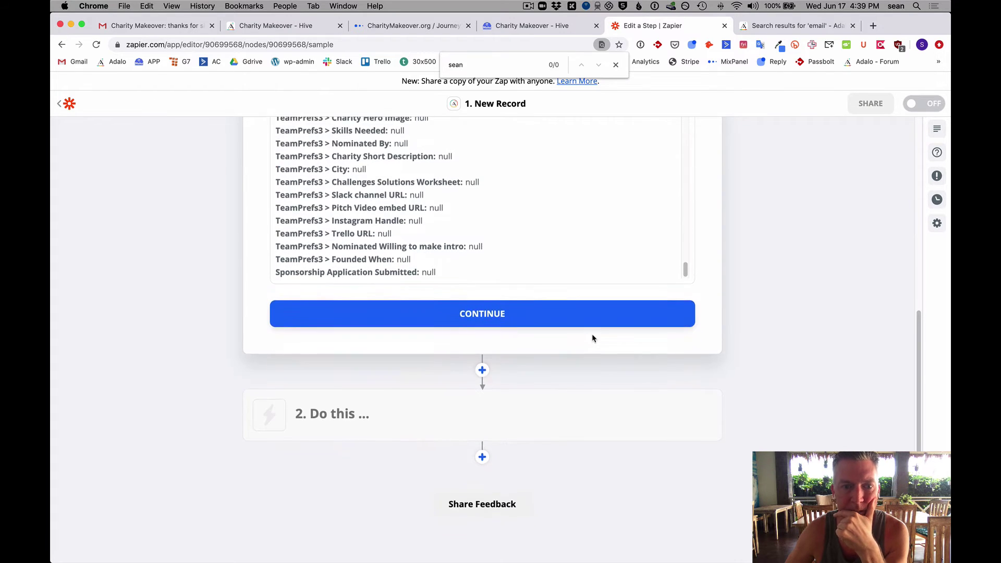
pyautogui.scroll(7, 592, 338)
pyautogui.scroll(-4, 593, 339)
pyautogui.scroll(8, 541, 358)
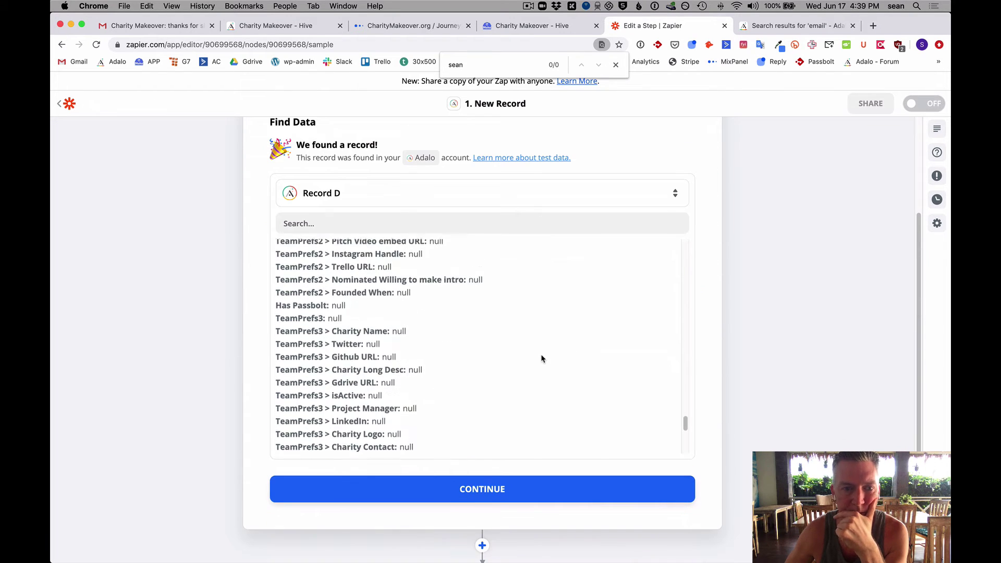
pyautogui.scroll(10, 541, 358)
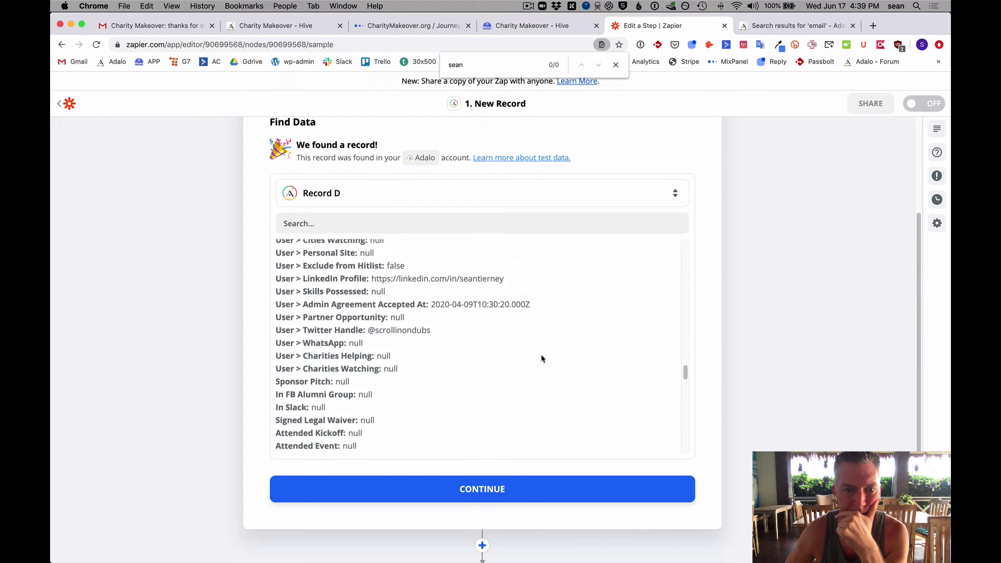
pyautogui.scroll(8, 541, 358)
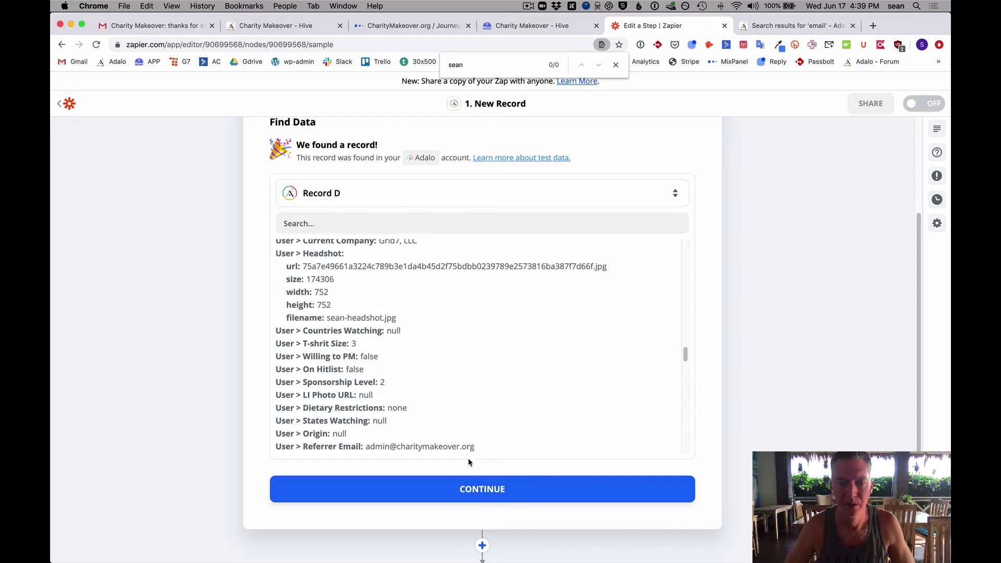
# - Continue to the action step and set it to Gmail with the Send Email event
pyautogui.click(475, 488)
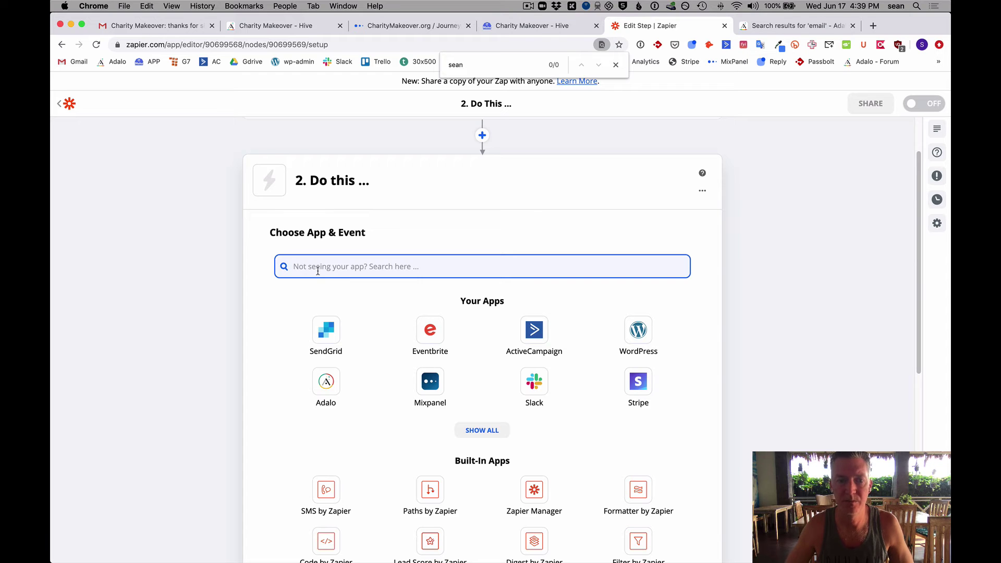
pyautogui.write('gmail')
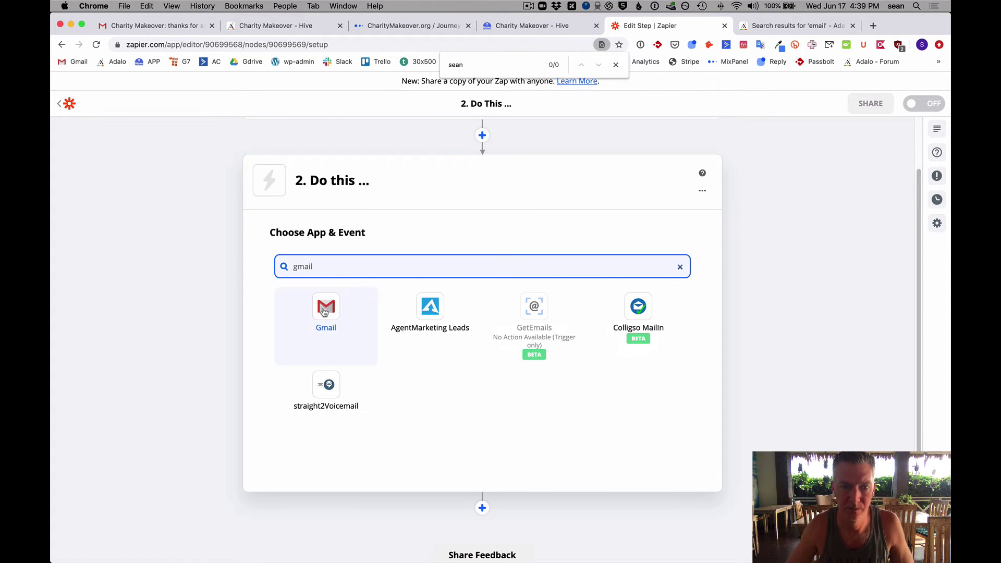
pyautogui.click(350, 303)
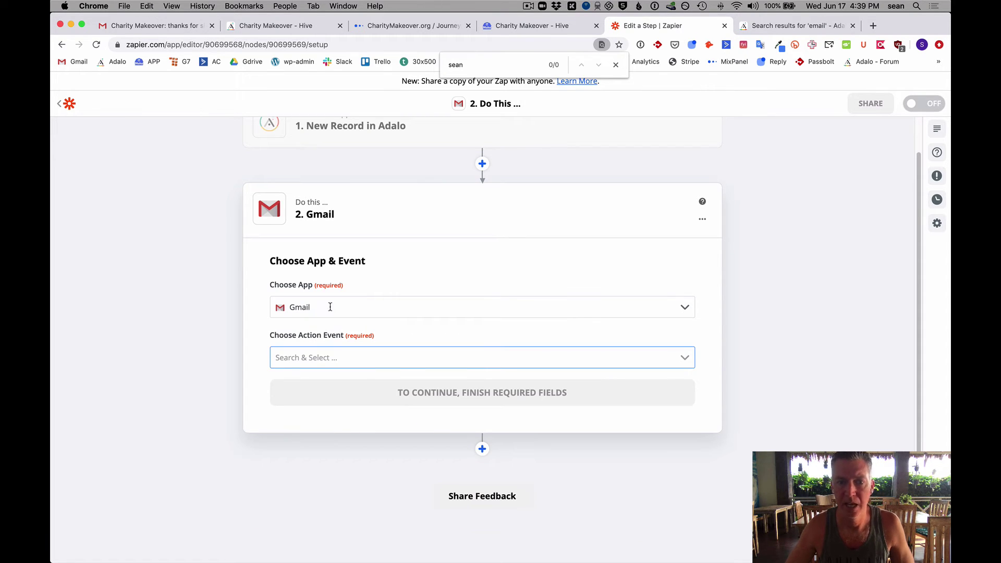
pyautogui.click(330, 307)
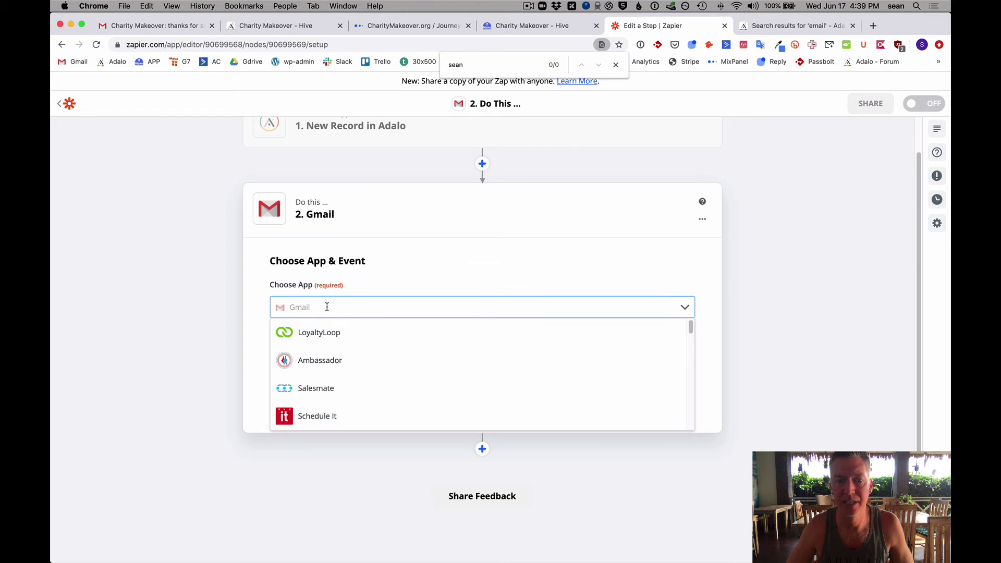
pyautogui.click(327, 307)
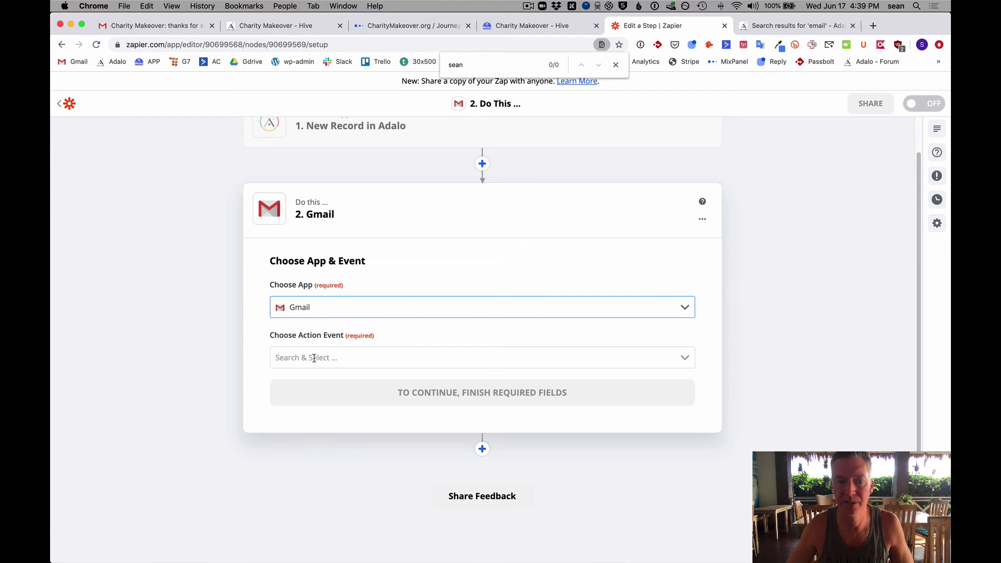
pyautogui.click(333, 358)
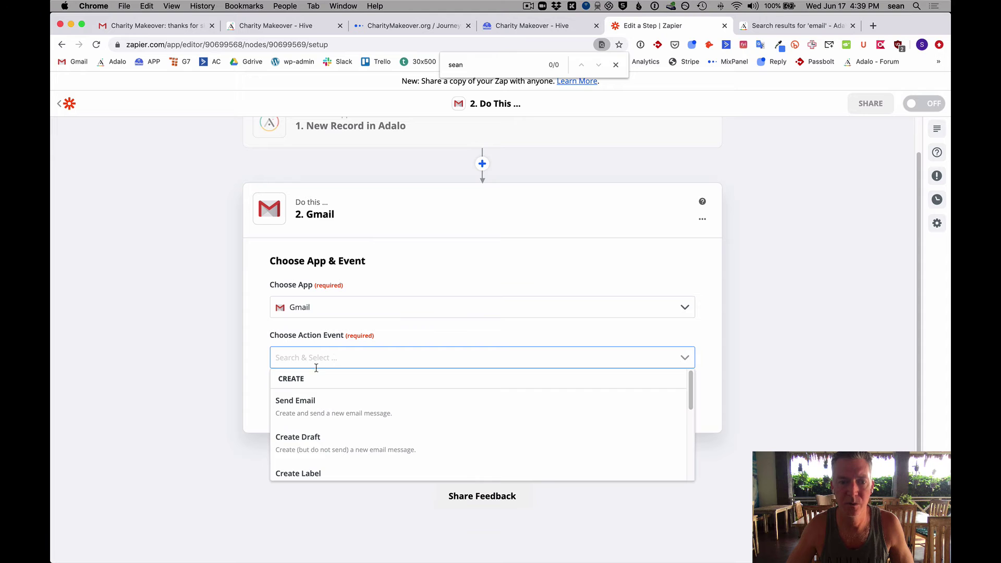
pyautogui.click(306, 404)
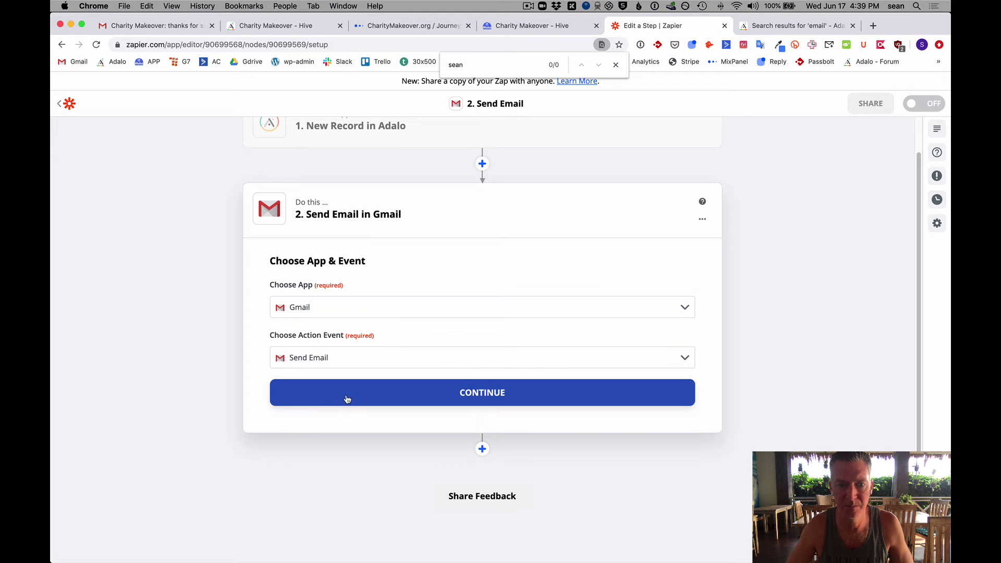
pyautogui.click(347, 399)
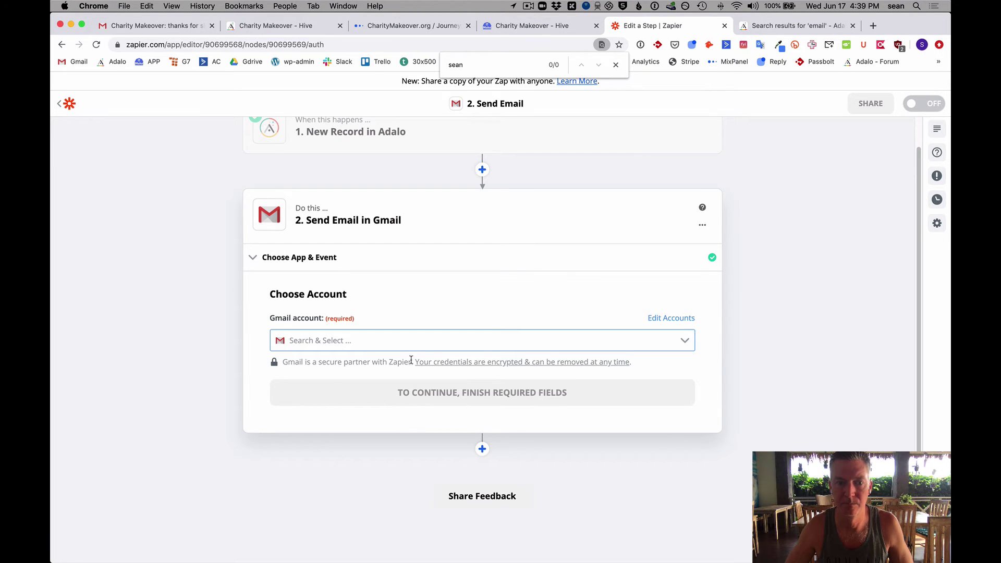
# - Connect the action to the sender's charitymakeover.org Gmail account and continue to the email customization
pyautogui.click(424, 340)
pyautogui.click(380, 376)
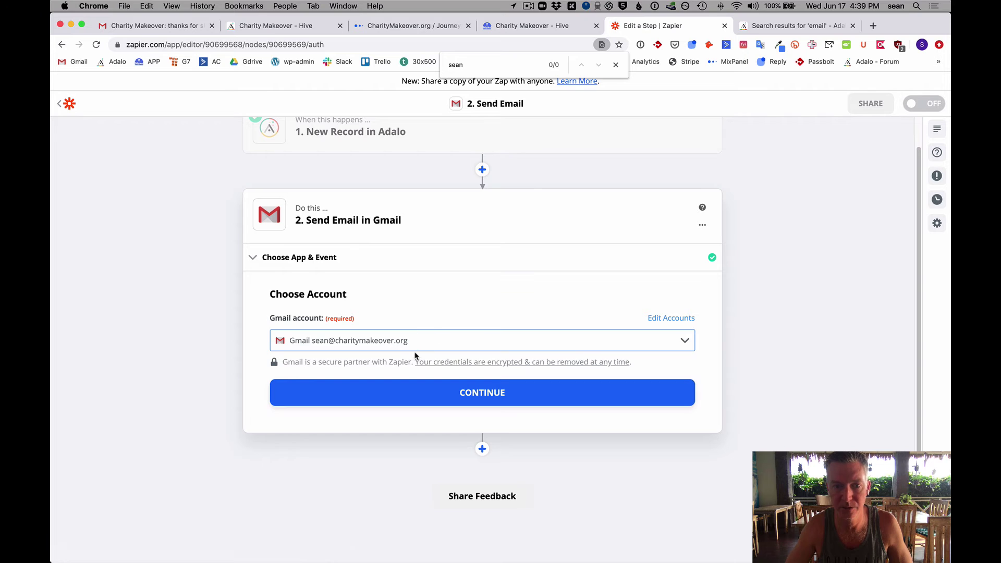
pyautogui.click(458, 394)
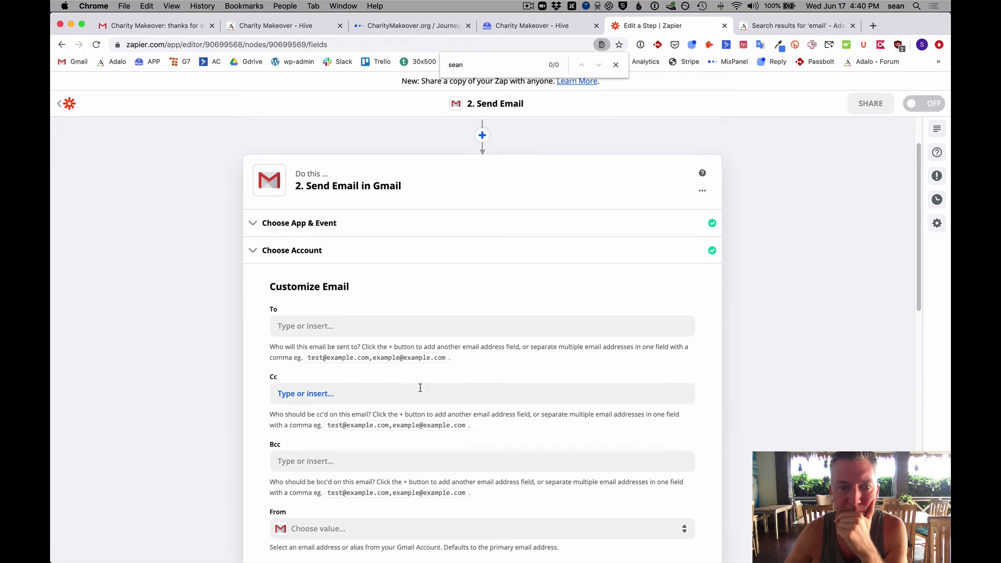
# - Map the email's To field to the User > Email value from the Adalo record
pyautogui.click(308, 327)
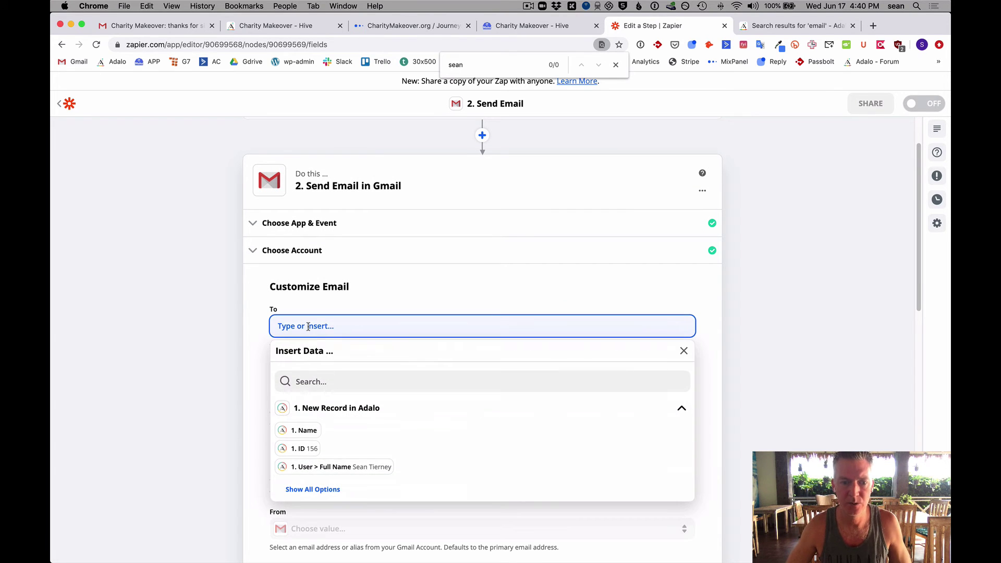
pyautogui.click(315, 489)
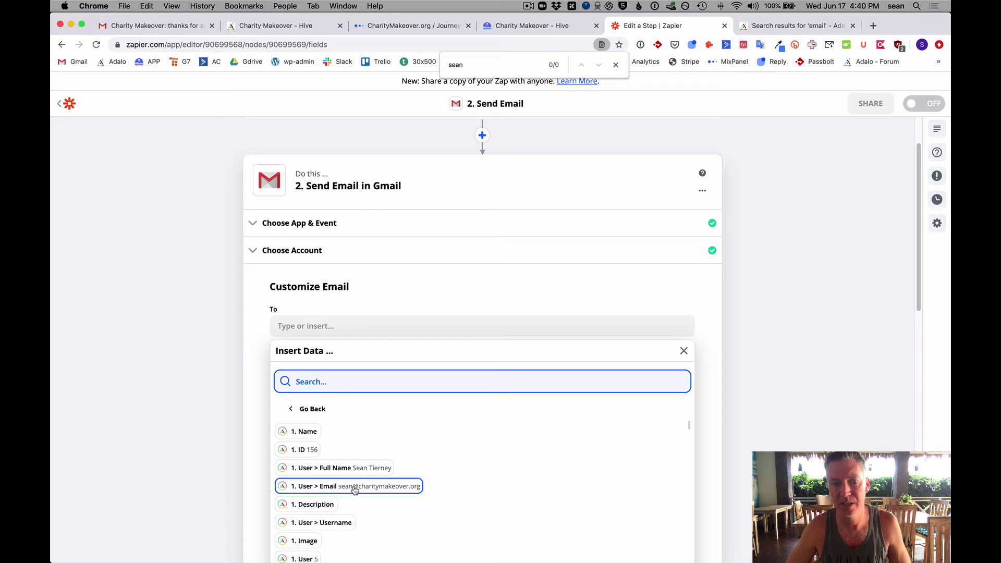
pyautogui.click(356, 488)
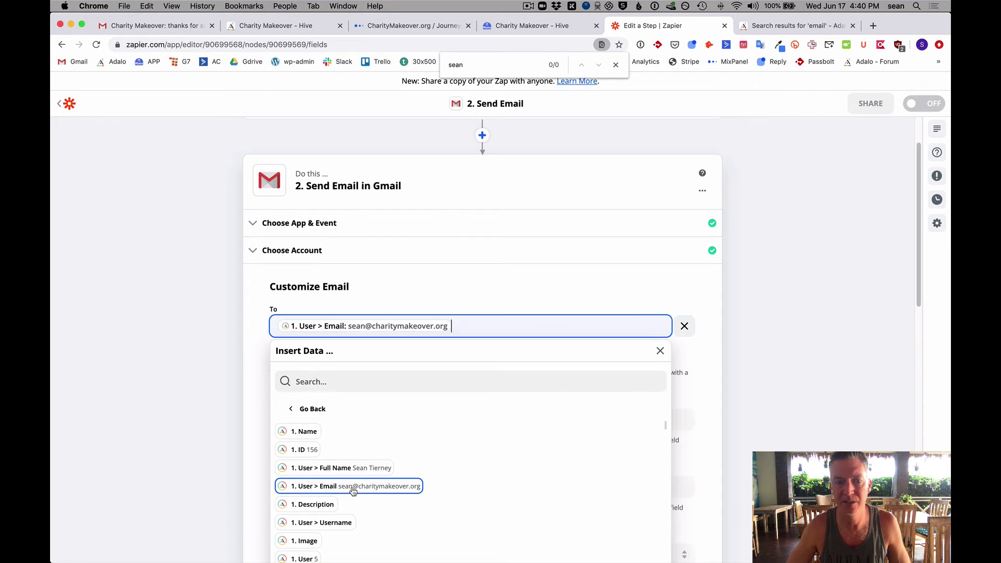
pyautogui.click(220, 385)
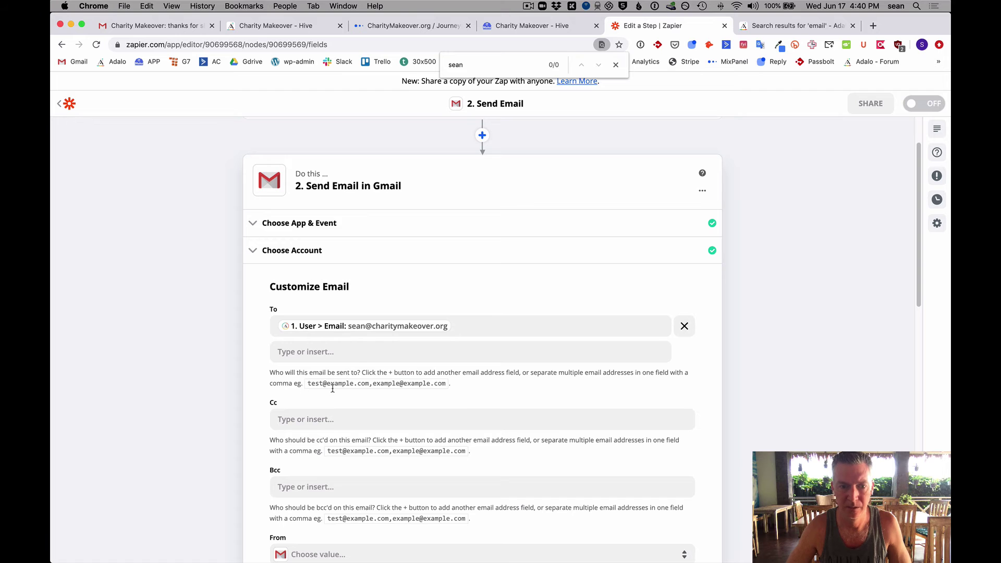
# - Set the From address to the sender's charitymakeover.org email and enter the sender's full name as From Name
pyautogui.scroll(-5, 324, 421)
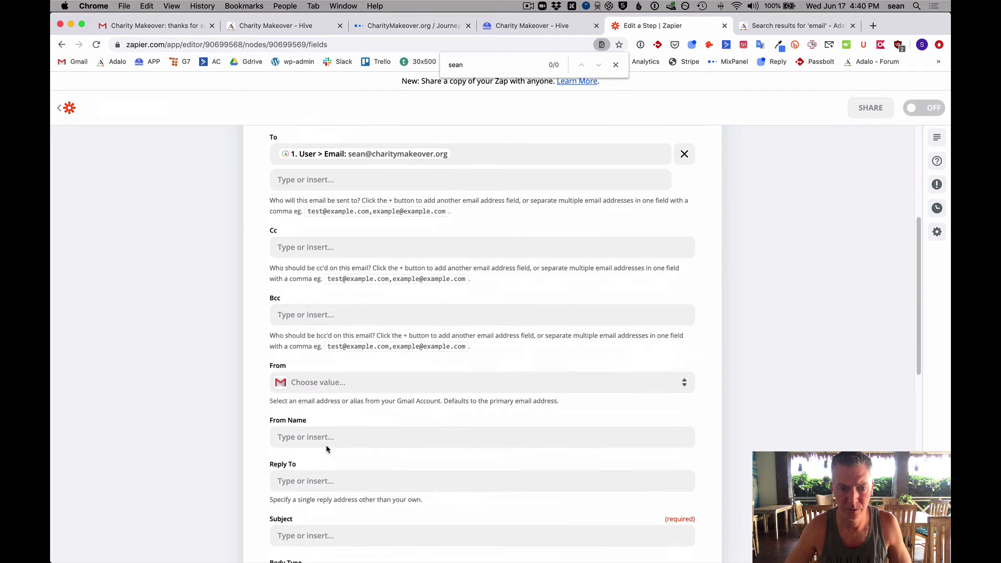
pyautogui.click(325, 360)
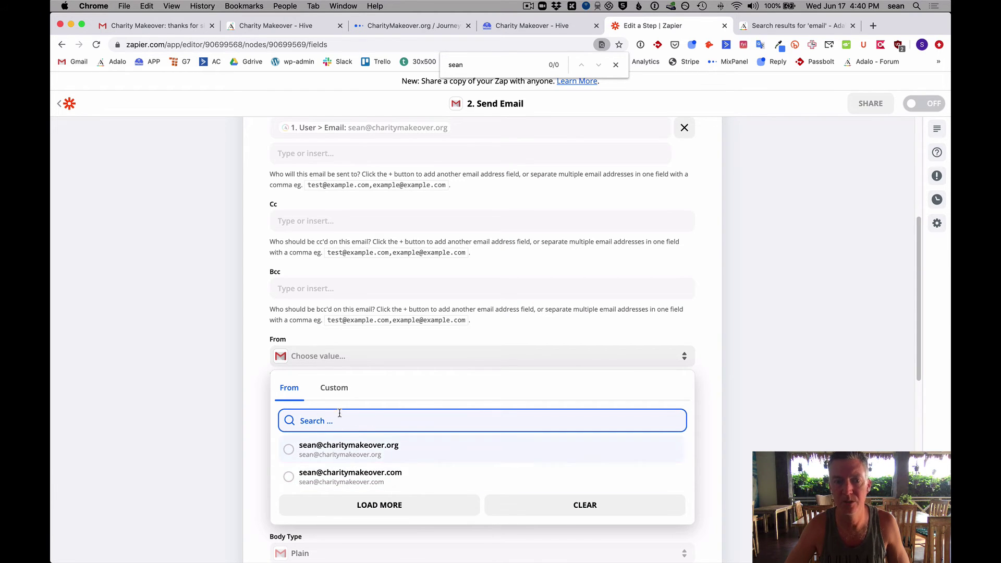
pyautogui.click(332, 446)
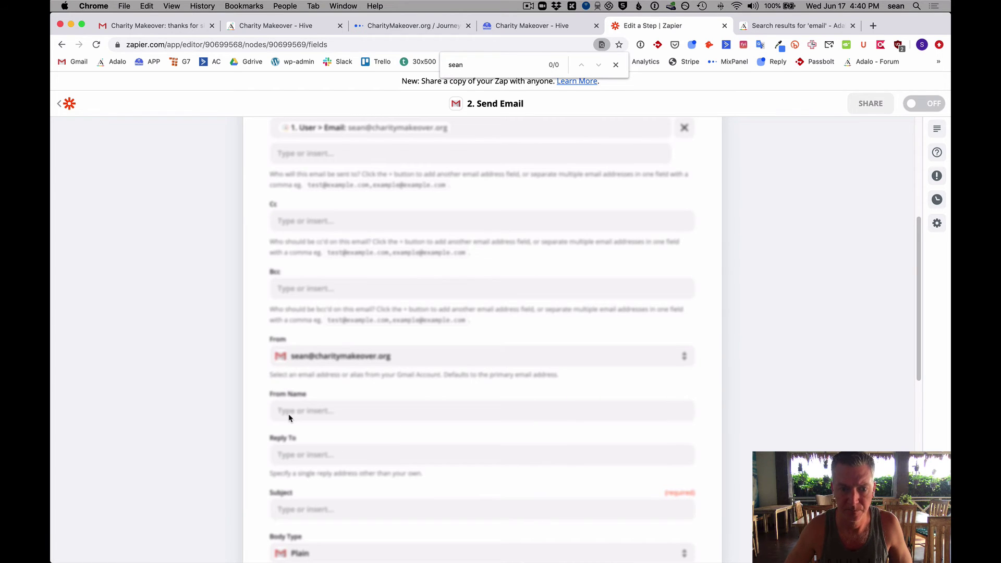
pyautogui.click(314, 411)
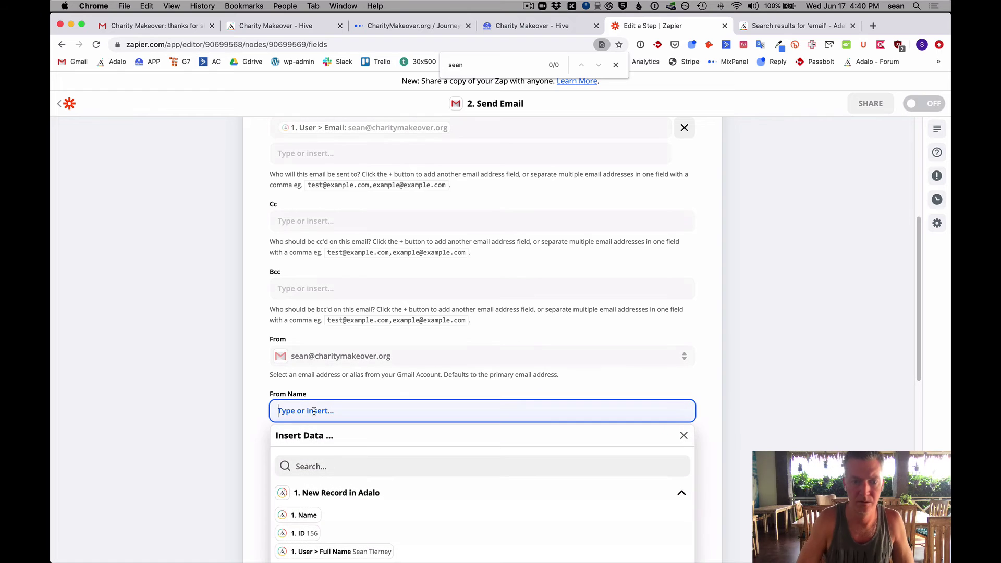
pyautogui.write('Sean Tierney')
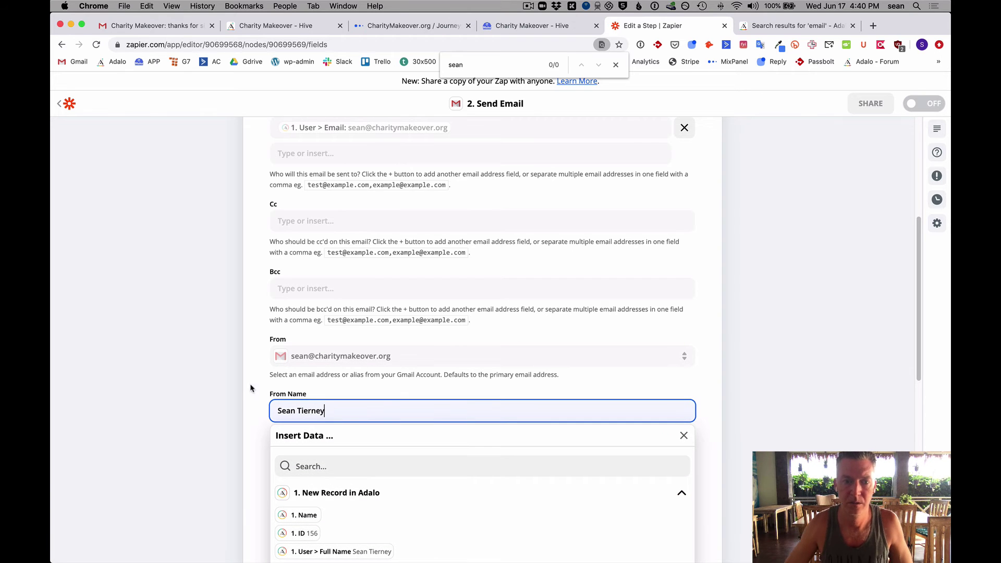
pyautogui.click(245, 393)
# - Set the email subject to "Charity Makeover: thanks for signing up!!!"
pyautogui.scroll(-3, 245, 394)
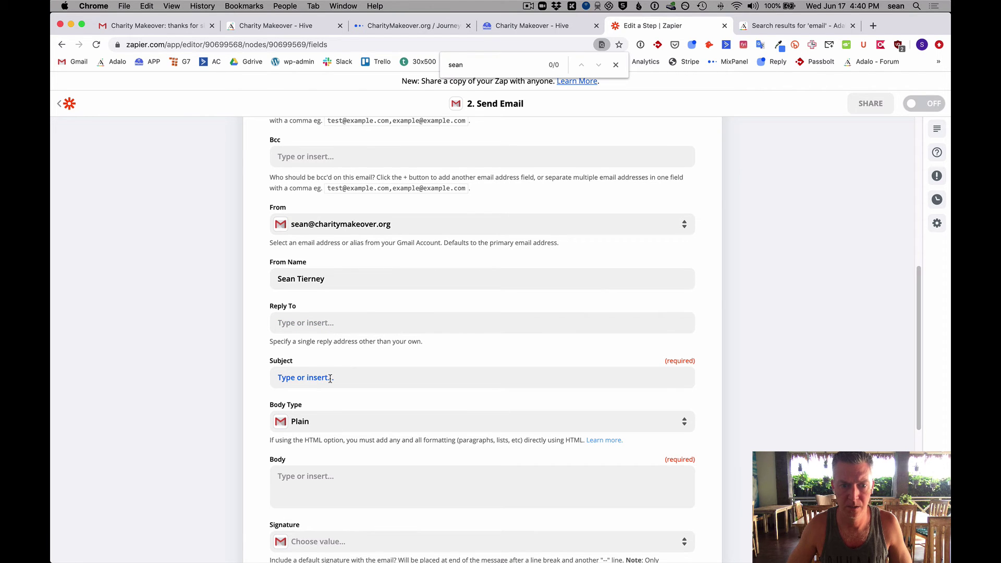
pyautogui.click(330, 378)
pyautogui.write('Charity')
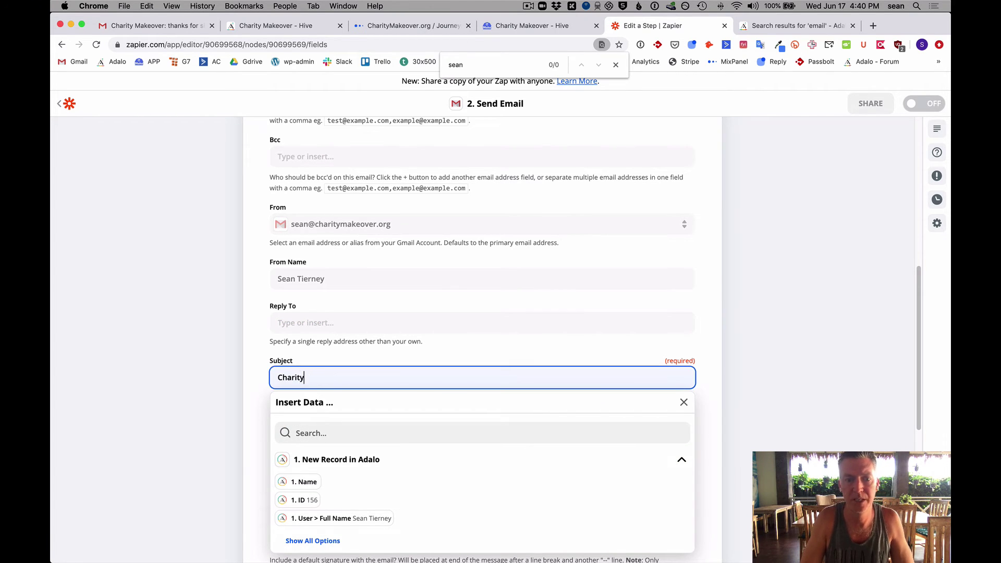
pyautogui.write(' Makeover')
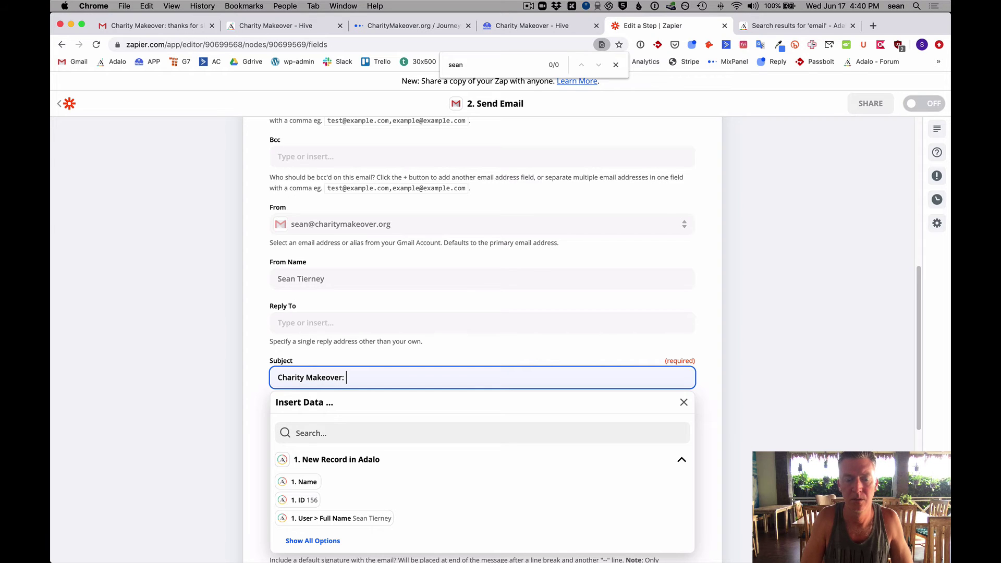
pyautogui.write(': thanks for signing up!!!')
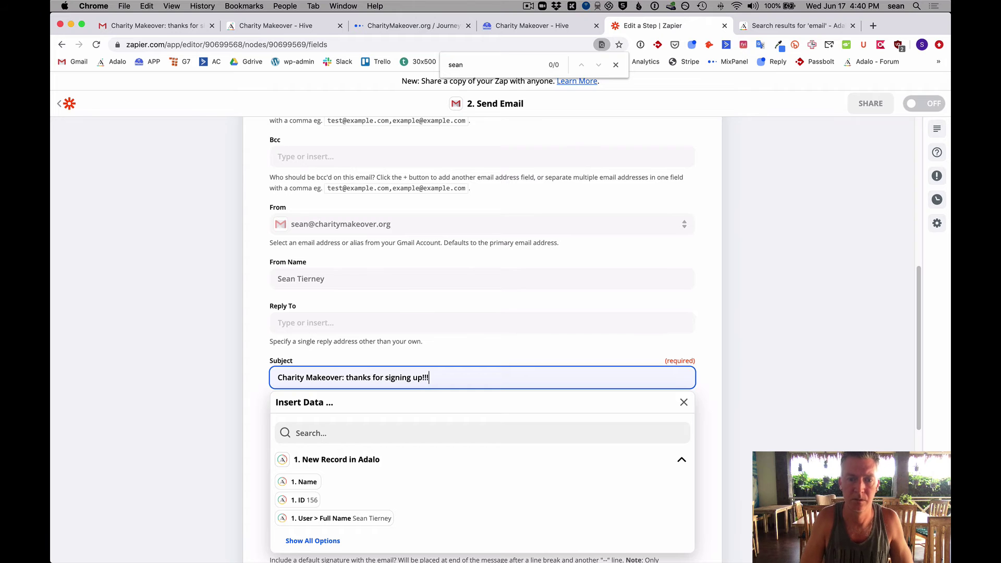
pyautogui.click(230, 365)
pyautogui.scroll(-4, 230, 365)
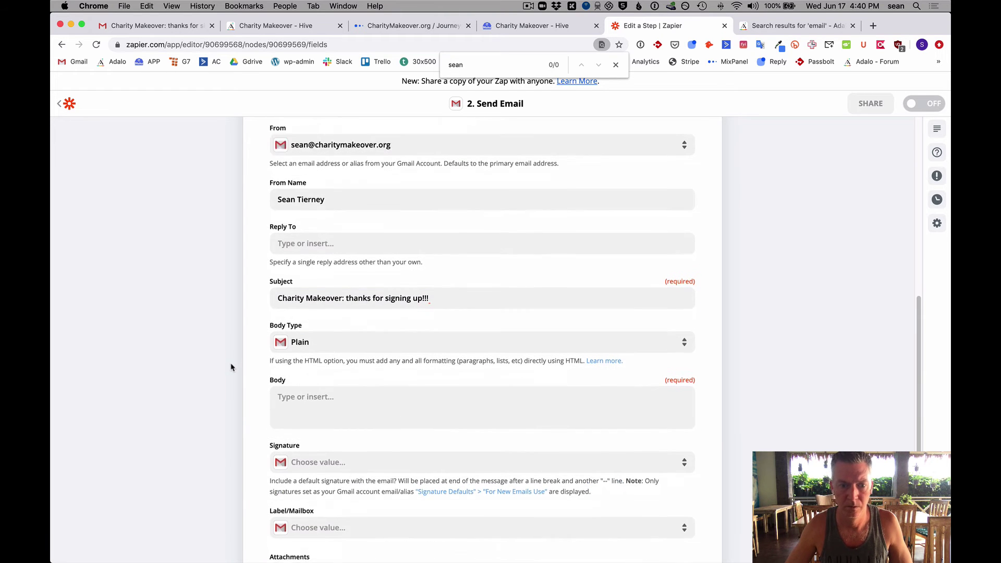
# - Insert the Event > Slack Invite Link value from the Adalo record into the email body
pyautogui.click(292, 388)
pyautogui.scroll(-4, 242, 367)
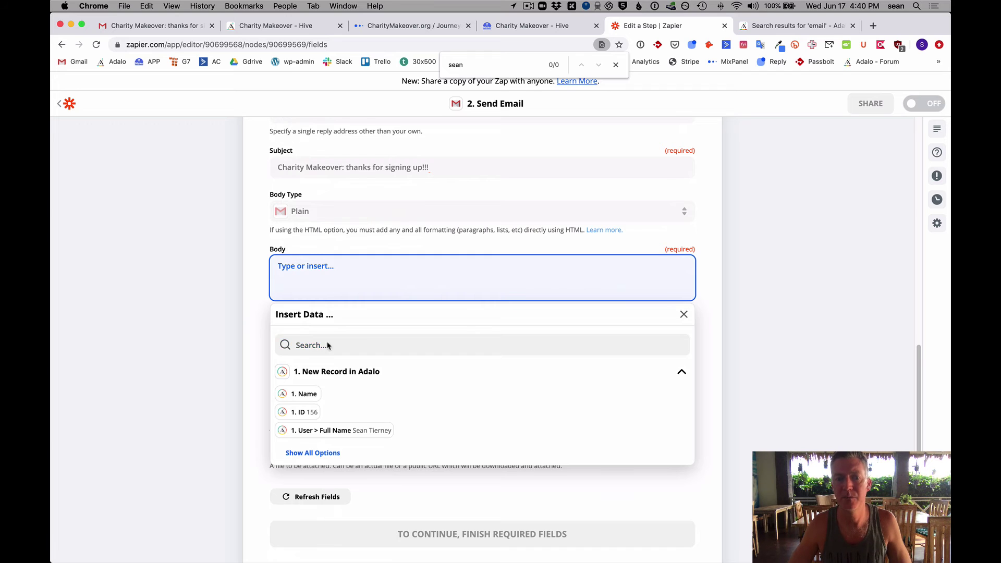
pyautogui.click(328, 453)
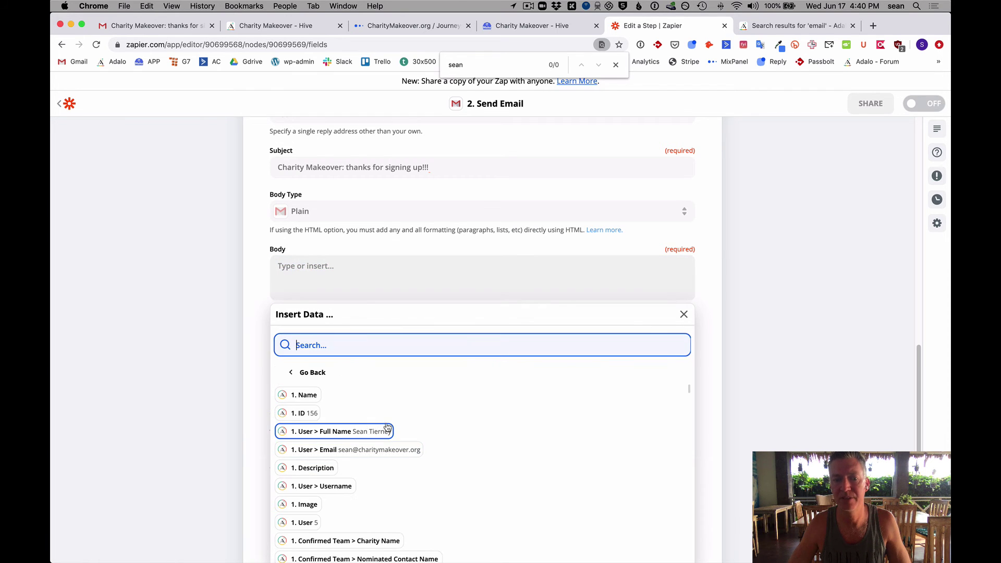
pyautogui.scroll(-3, 346, 441)
pyautogui.scroll(3, 346, 441)
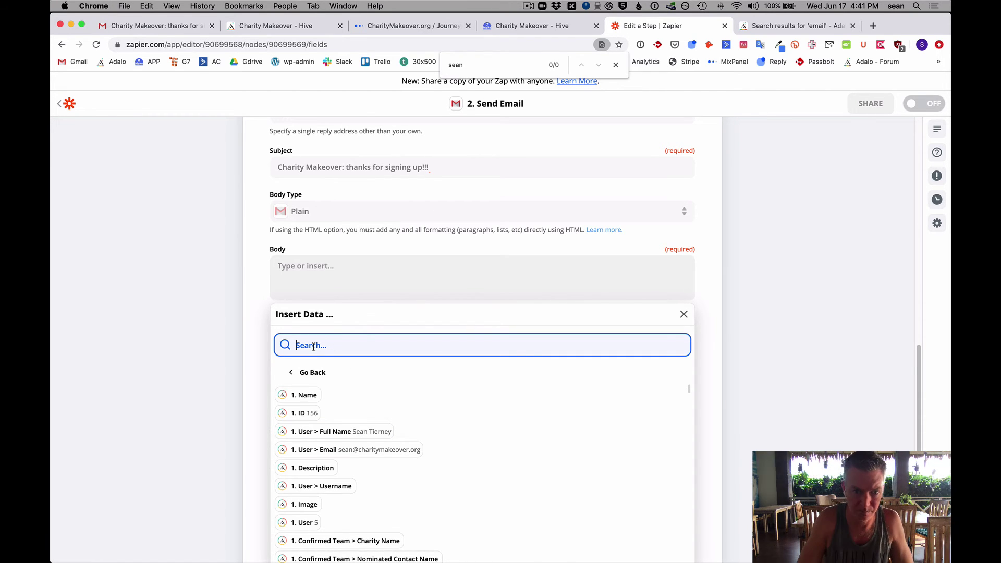
pyautogui.write('Event')
pyautogui.scroll(-5, 423, 414)
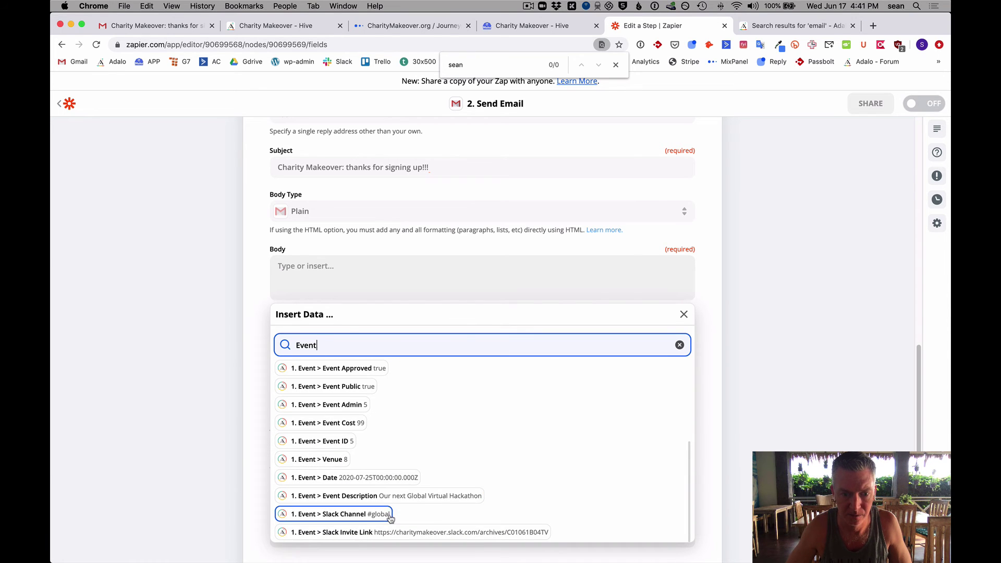
pyautogui.click(377, 533)
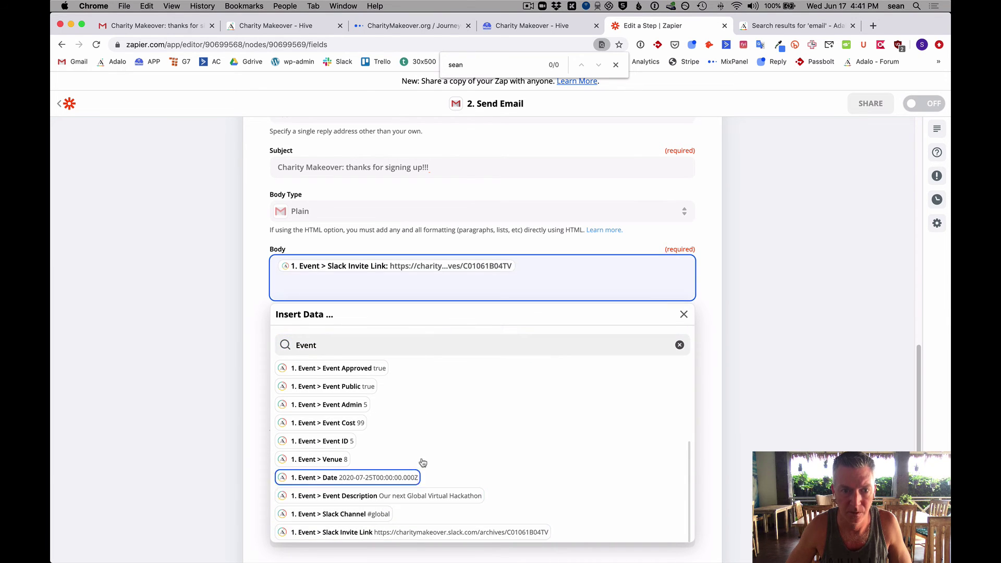
# - Add the text "Welcome, here is your slack link to join:" before the Slack Invite Link in the body and close the data picker
pyautogui.click(276, 267)
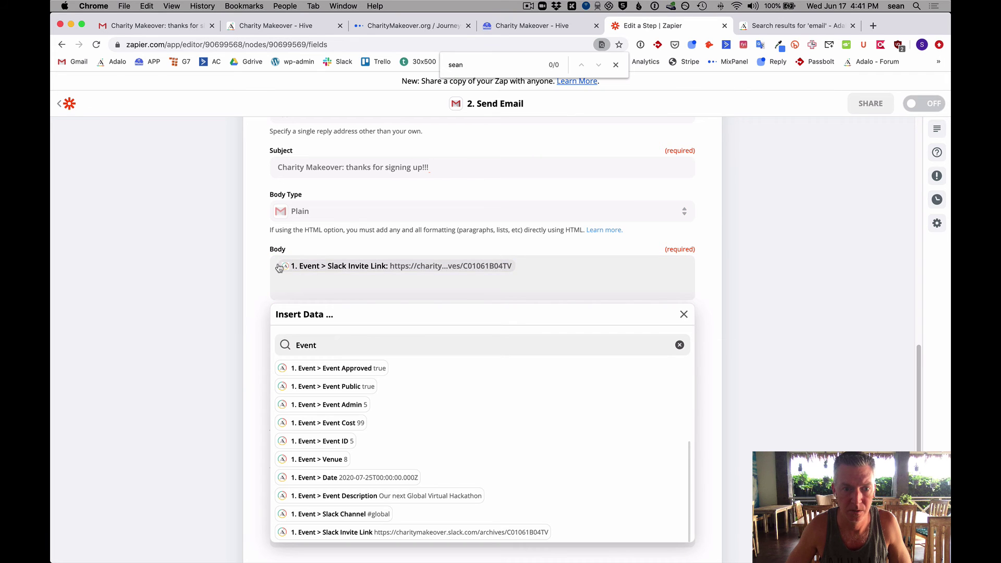
pyautogui.click(278, 266)
pyautogui.write('W ')
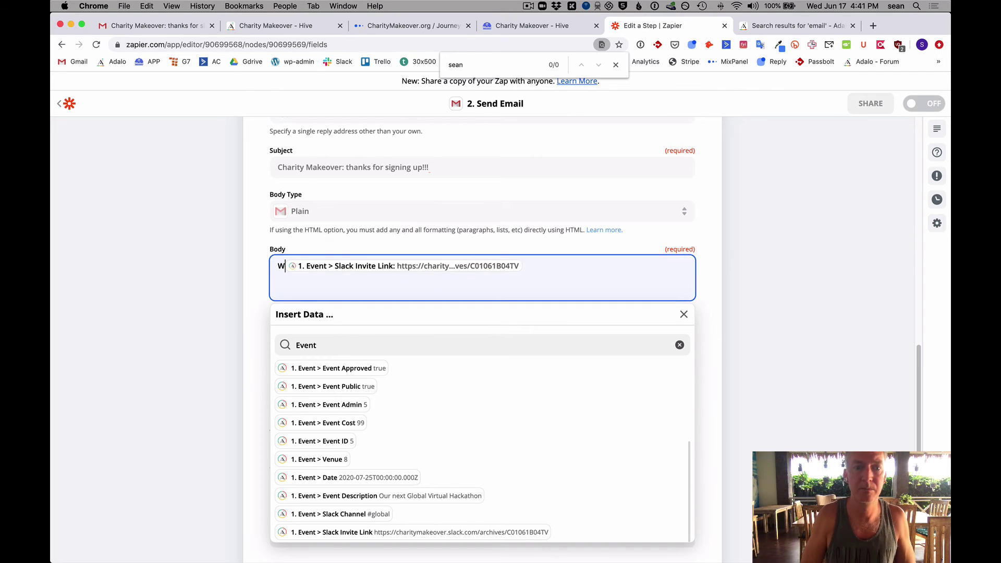
pyautogui.write('elcoem')
pyautogui.press('BackSpace')
pyautogui.press('BackSpace')
pyautogui.press('BackSpace')
pyautogui.press('BackSpace')
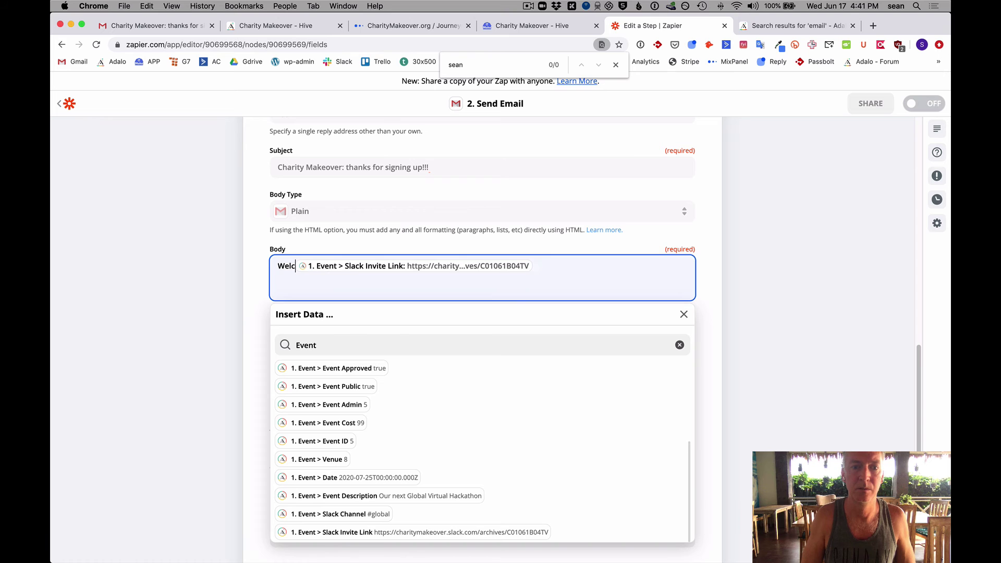
pyautogui.write('ome')
pyautogui.press('BackSpace')
pyautogui.write(', htere')
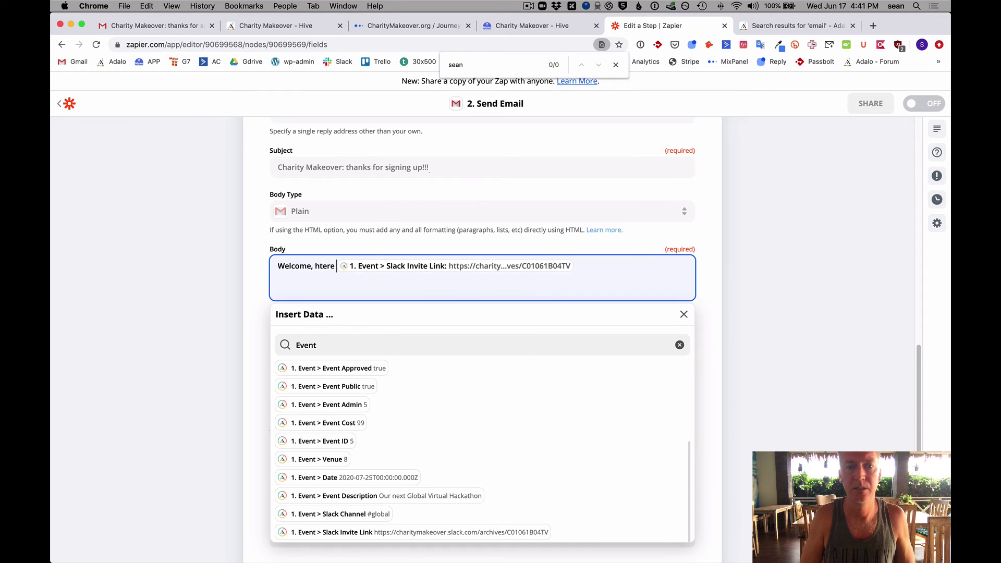
pyautogui.press('BackSpace')
pyautogui.press('BackSpace')
pyautogui.press('BackSpace')
pyautogui.press('BackSpace')
pyautogui.press('BackSpace')
pyautogui.write('ere is your slack ')
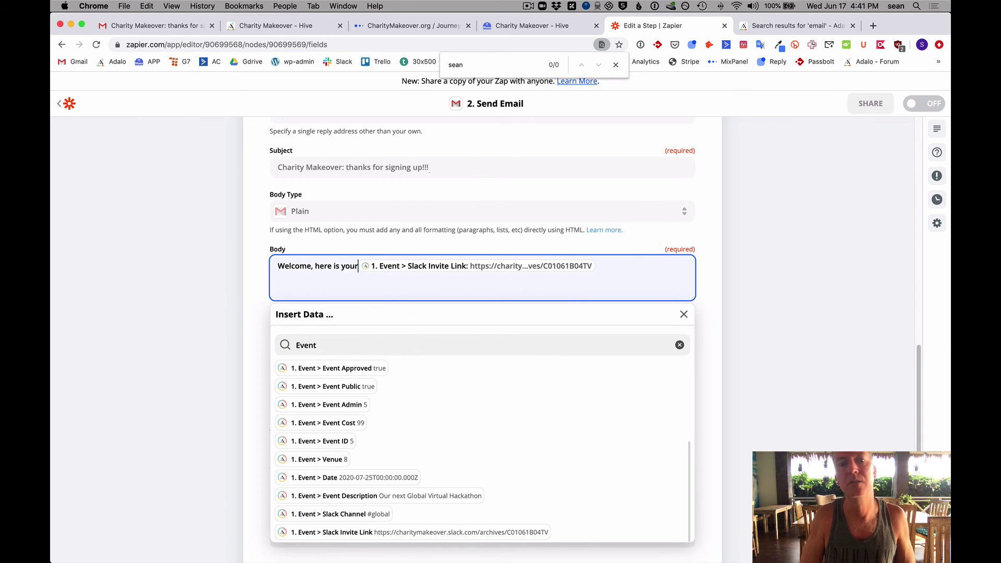
pyautogui.write('link')
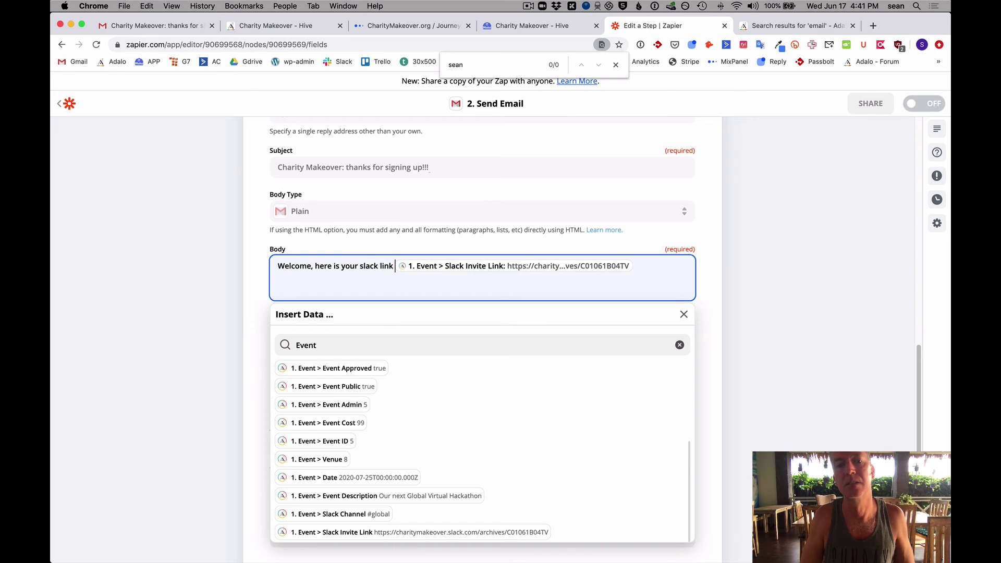
pyautogui.write(' to join: 1.')
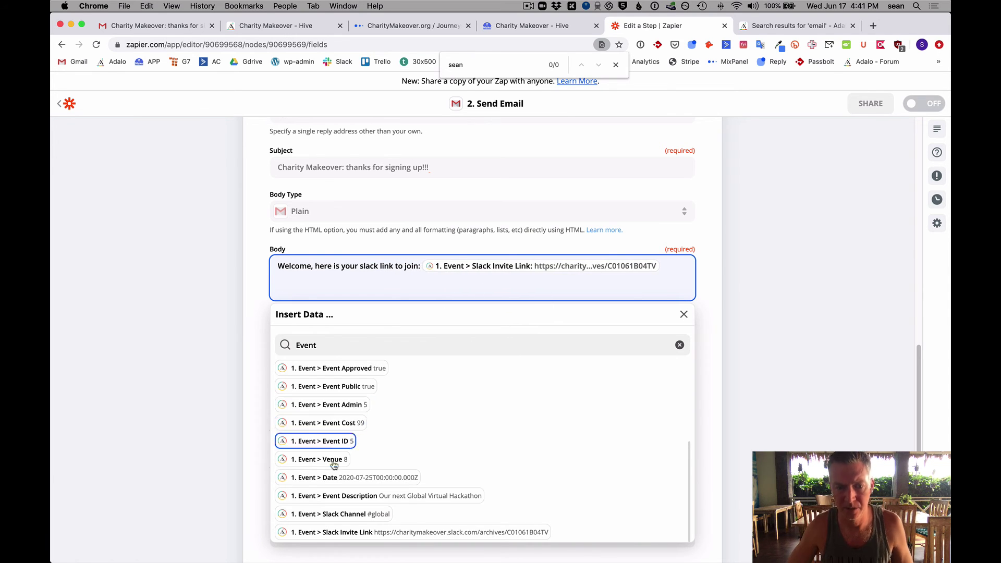
pyautogui.scroll(-1, 414, 440)
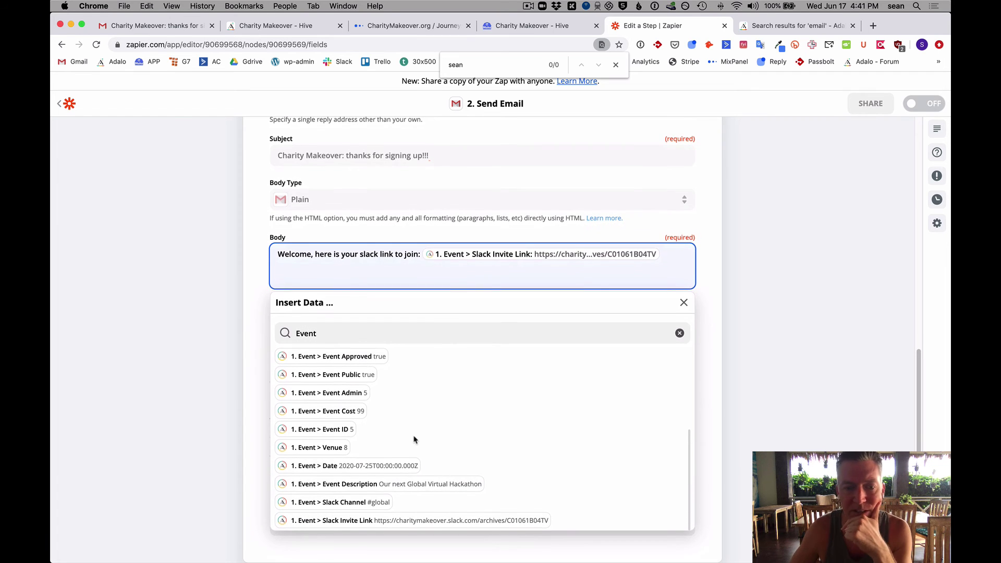
pyautogui.scroll(2, 414, 440)
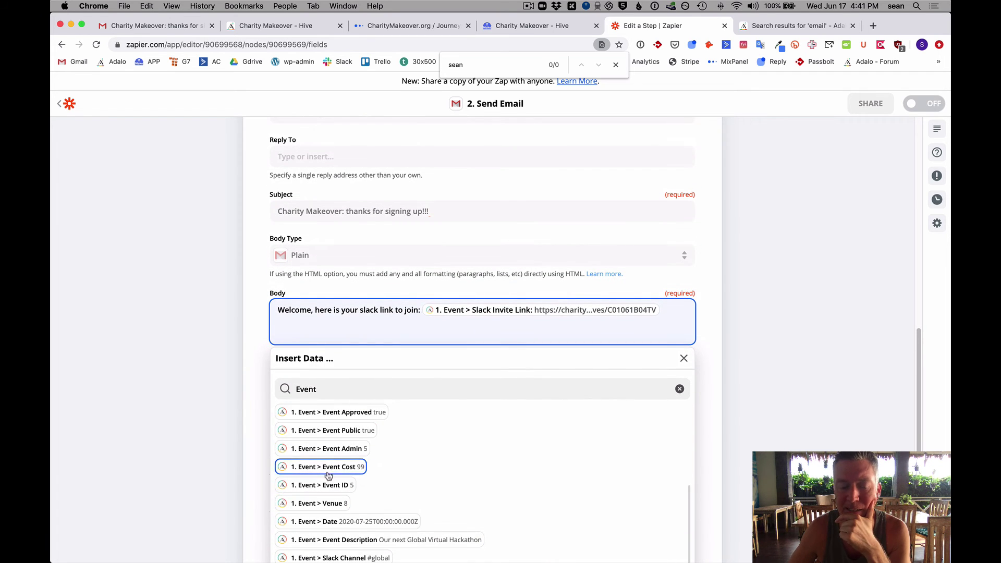
pyautogui.click(240, 420)
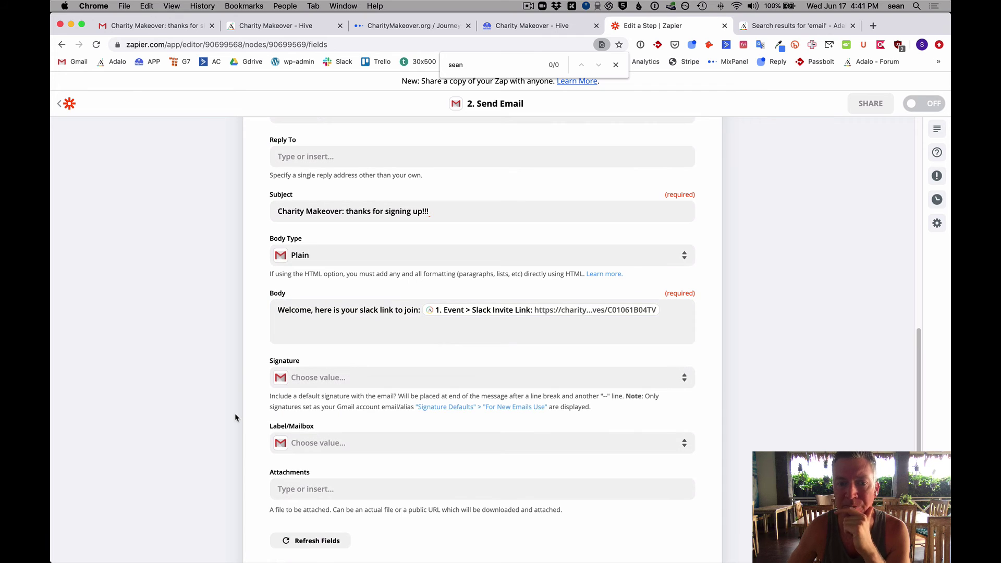
# - Continue past the email customization, leaving attachments empty, and test the Send Email action by sending a sample email
pyautogui.scroll(-1, 221, 389)
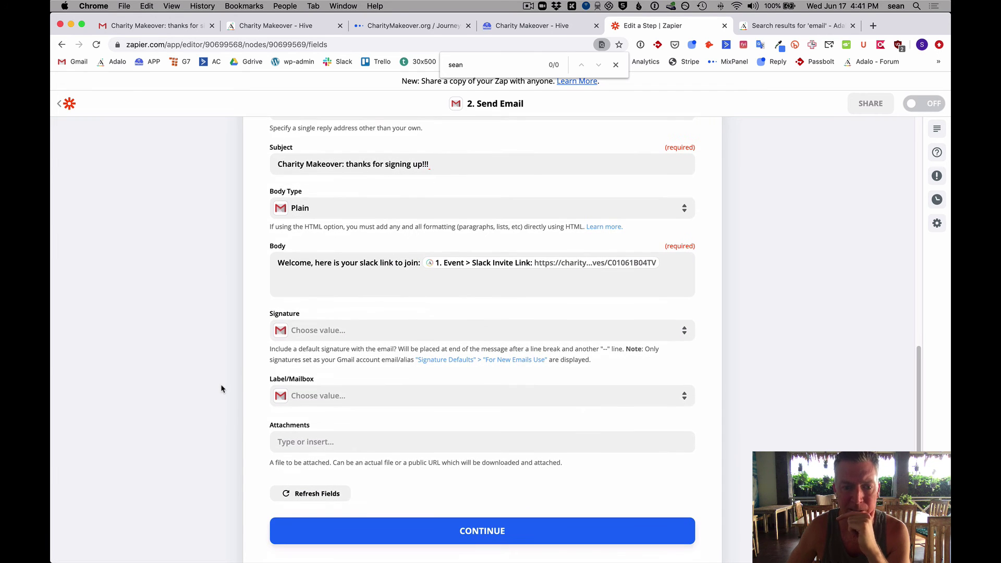
pyautogui.click(303, 441)
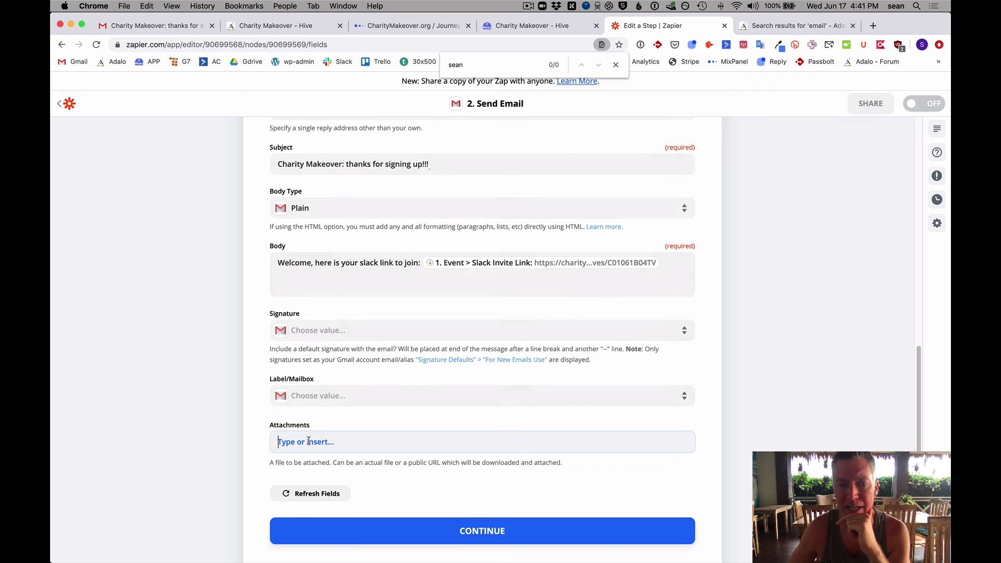
pyautogui.click(247, 433)
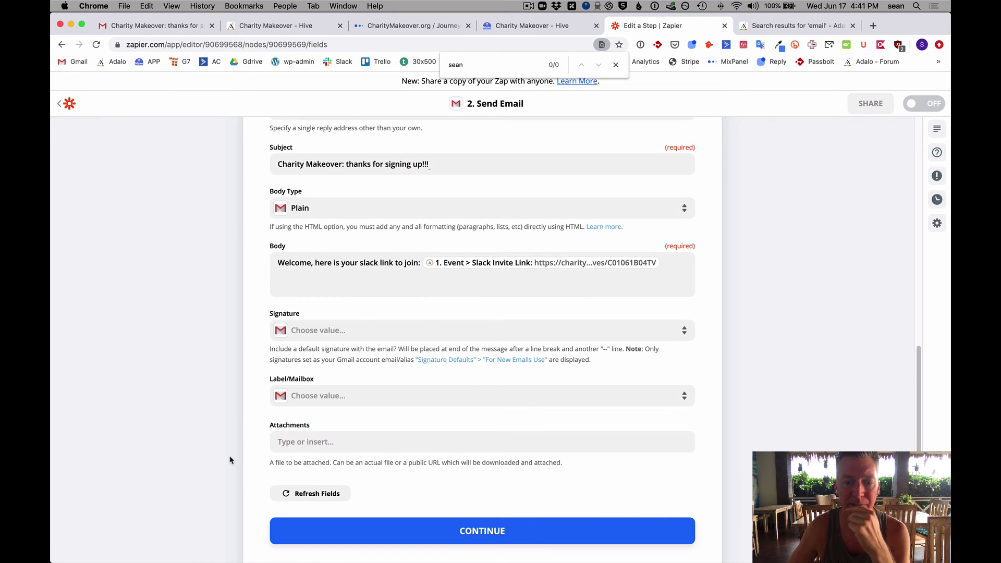
pyautogui.scroll(-3, 230, 460)
pyautogui.click(408, 449)
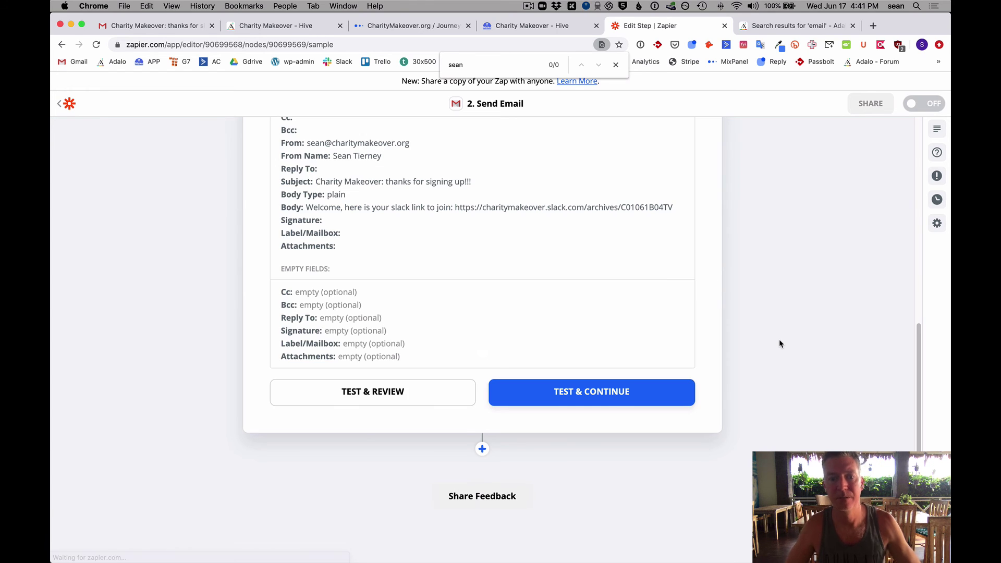
pyautogui.click(590, 393)
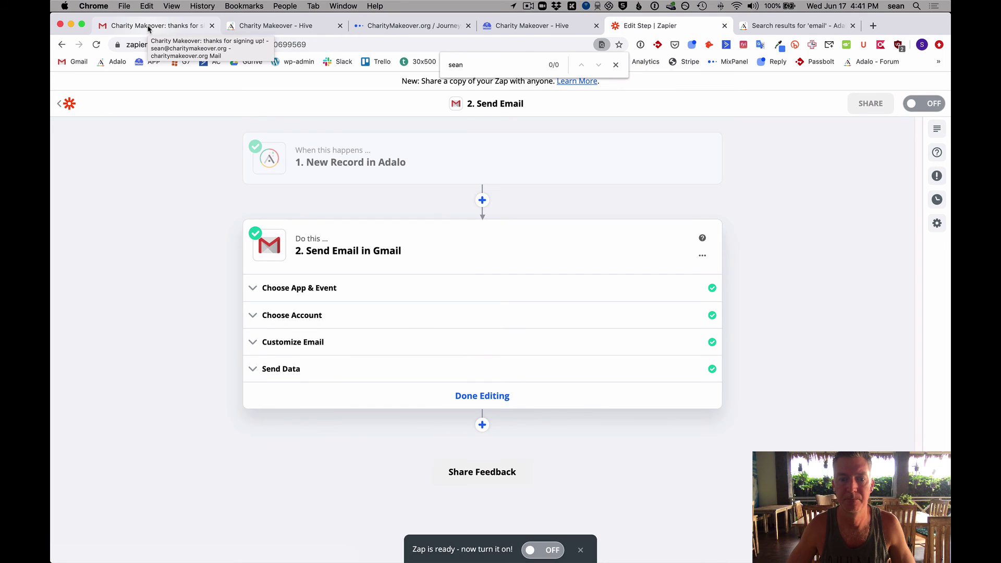
# - Switch to Gmail, archive the open earlier signup email and reload the inbox
pyautogui.click(149, 28)
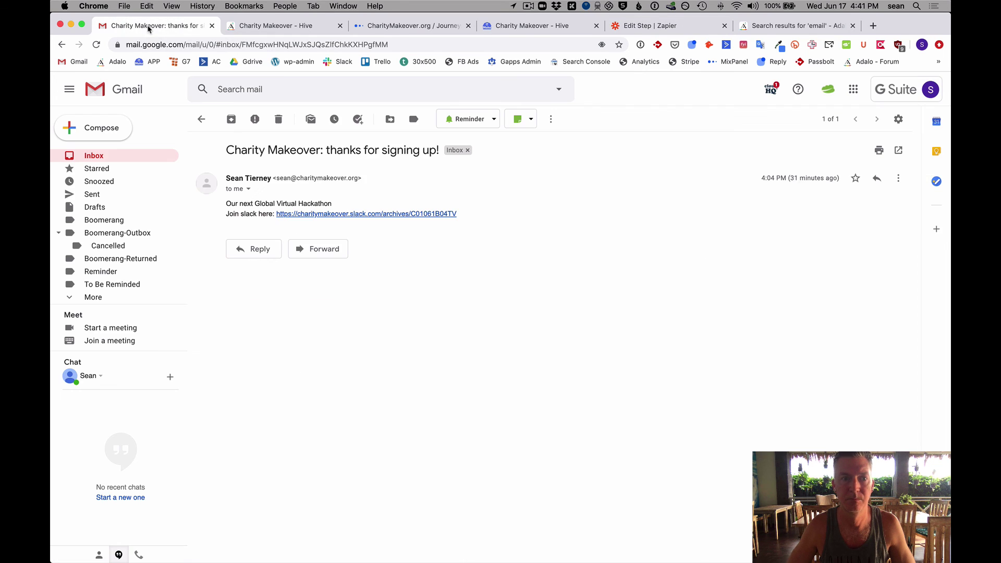
pyautogui.click(232, 120)
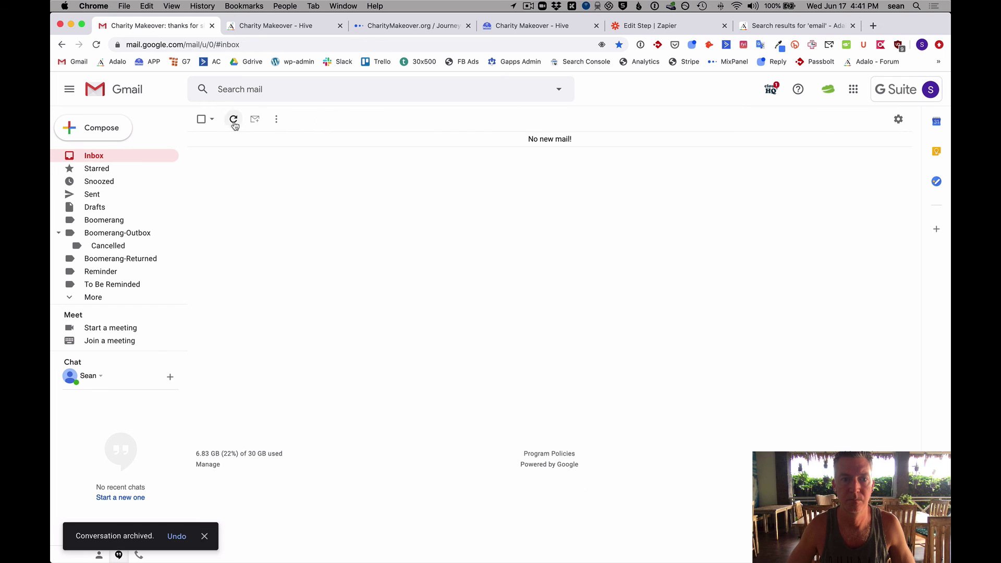
pyautogui.click(95, 156)
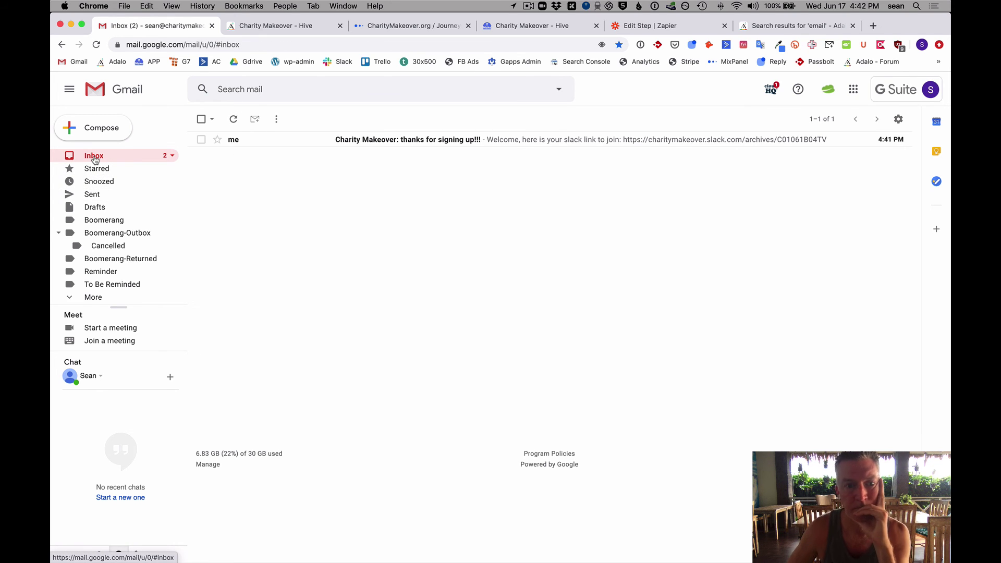
# - Open the received "Charity Makeover: thanks for signing up!!!" email and check its welcome sentence and Slack link
pyautogui.click(262, 141)
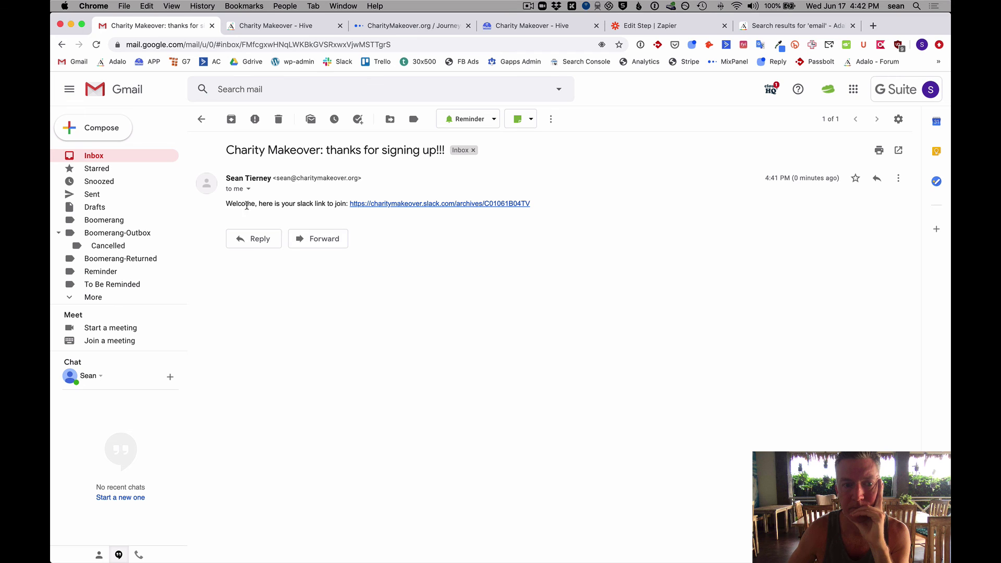
pyautogui.moveTo(242, 203); pyautogui.dragTo(315, 203)
pyautogui.click(317, 203)
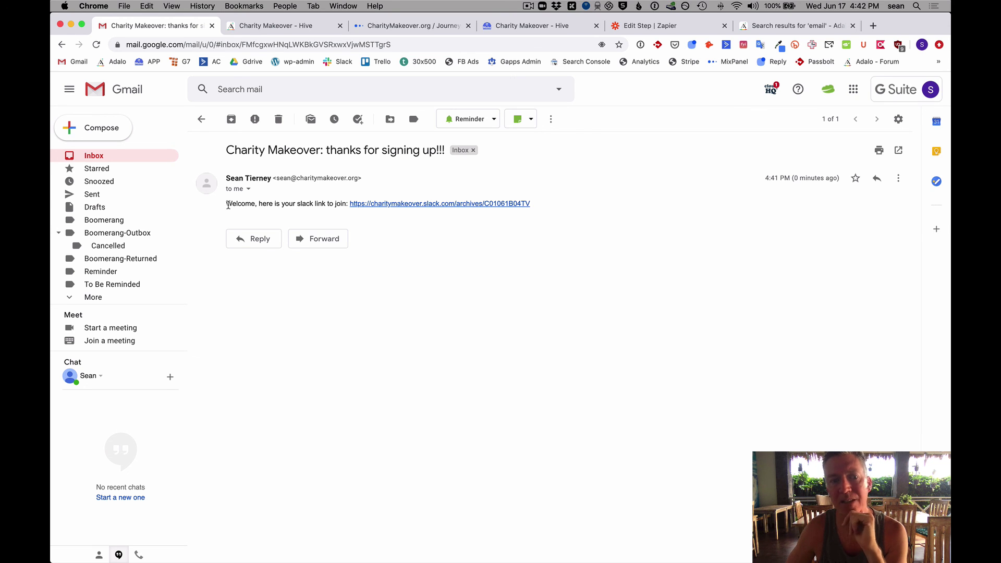
pyautogui.moveTo(226, 203); pyautogui.dragTo(338, 205)
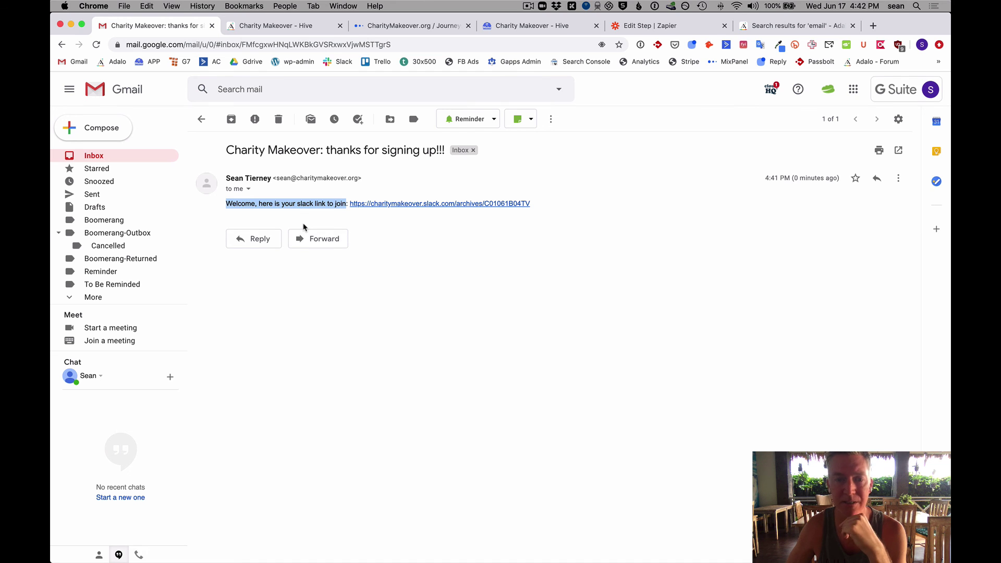
pyautogui.click(628, 22)
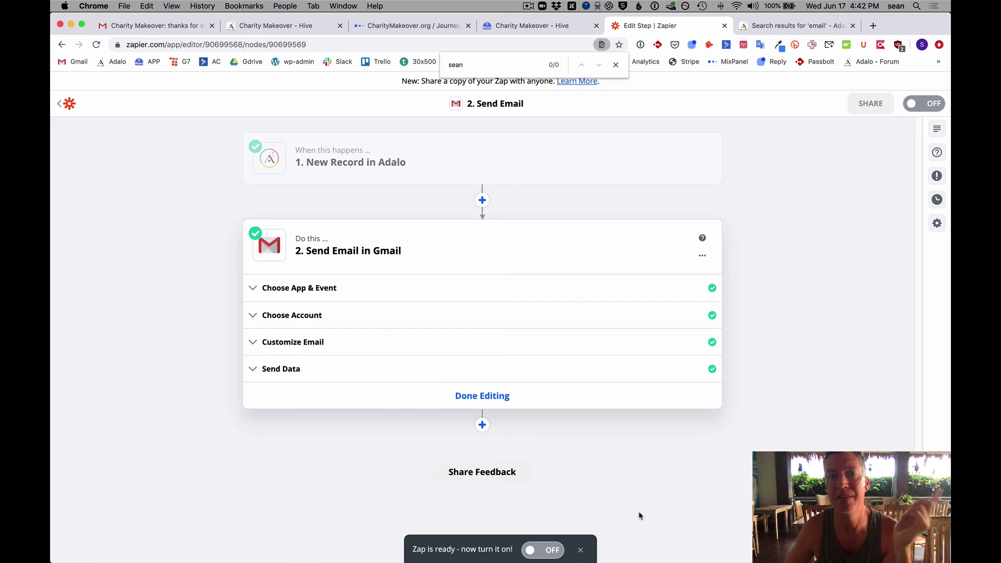
pyautogui.click(410, 27)
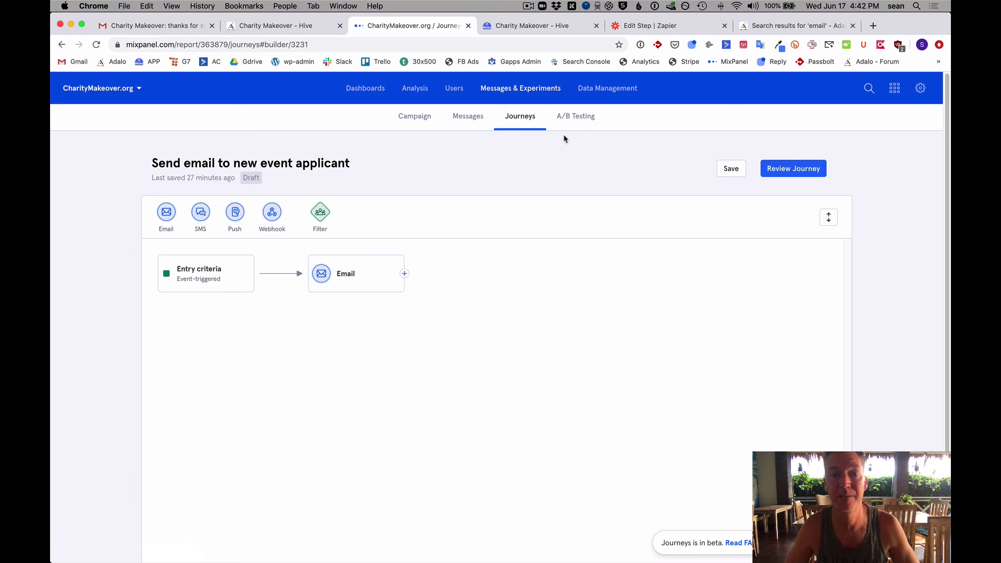
pyautogui.click(528, 5)
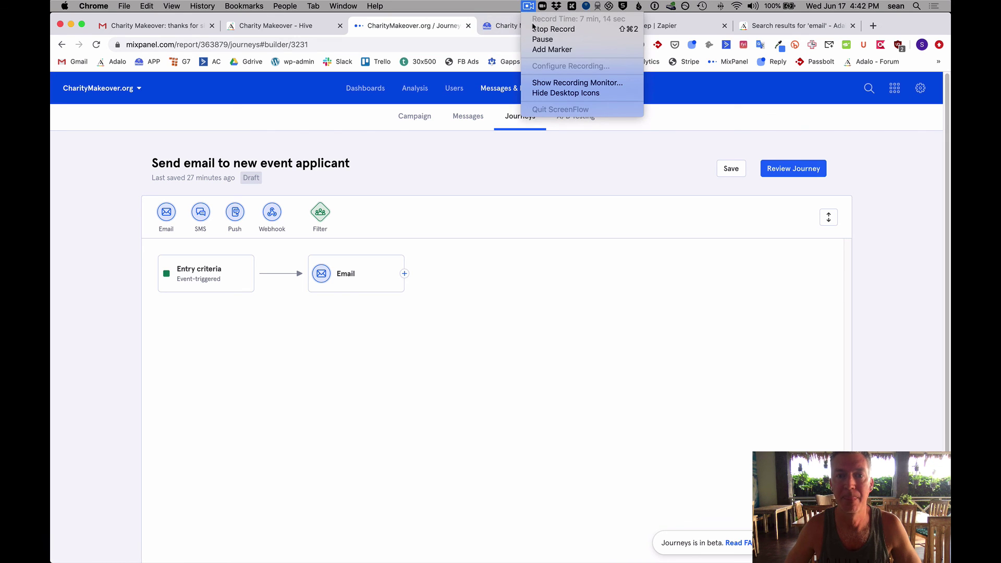